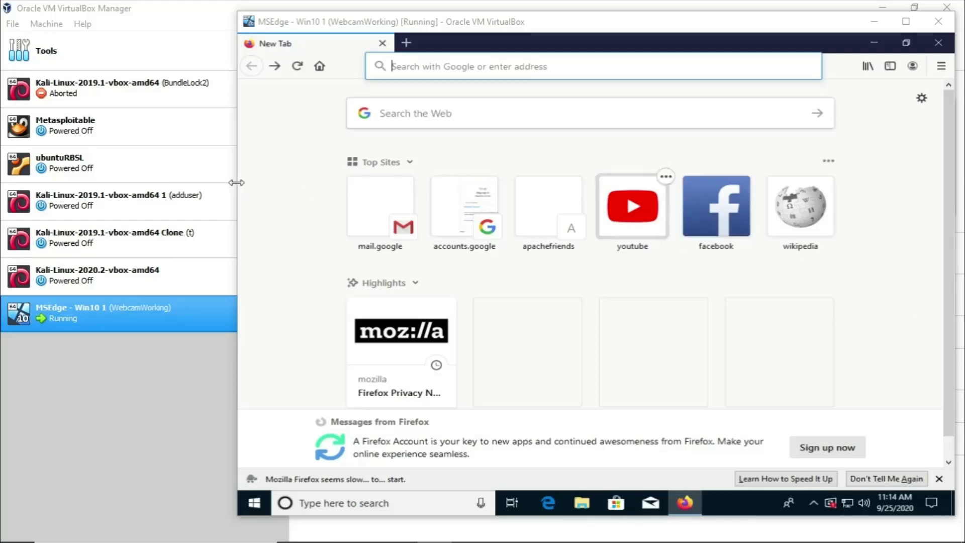
# Step: Search the web for xampp
pyautogui.moveTo(236, 182); pyautogui.dragTo(338, 185)
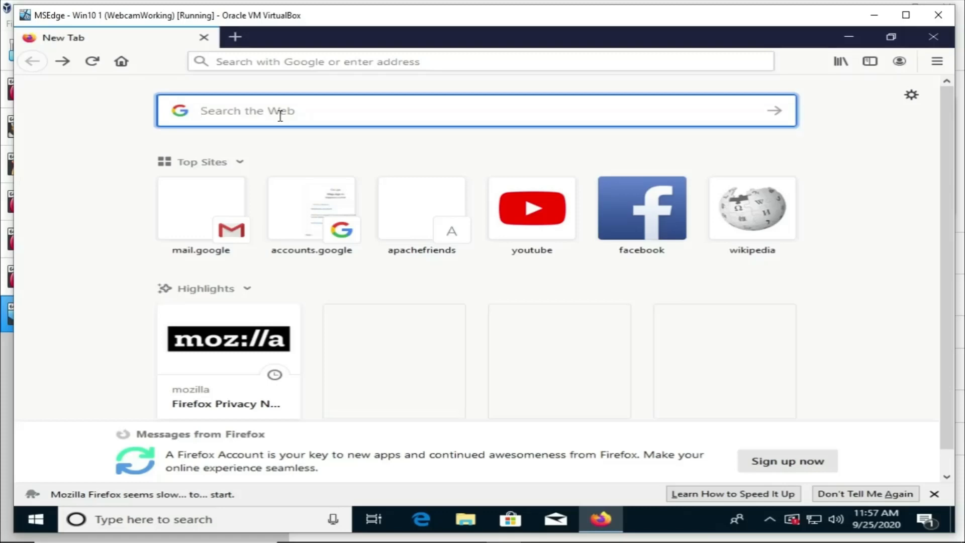
pyautogui.write('xampp')
pyautogui.press('Return')
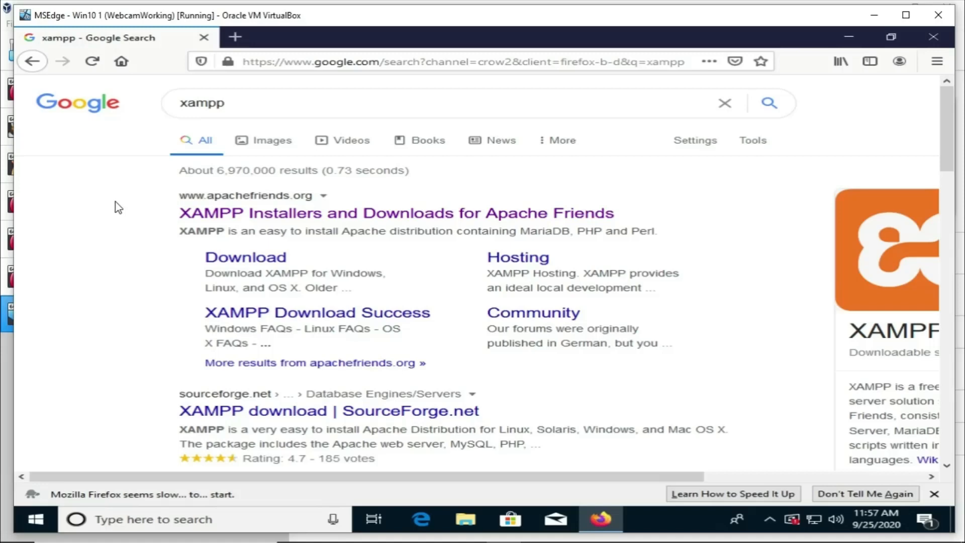
# Step: Open the XAMPP Installers and Downloads for Apache Friends result from apachefriends.org
pyautogui.moveTo(15, 182); pyautogui.dragTo(221, 182)
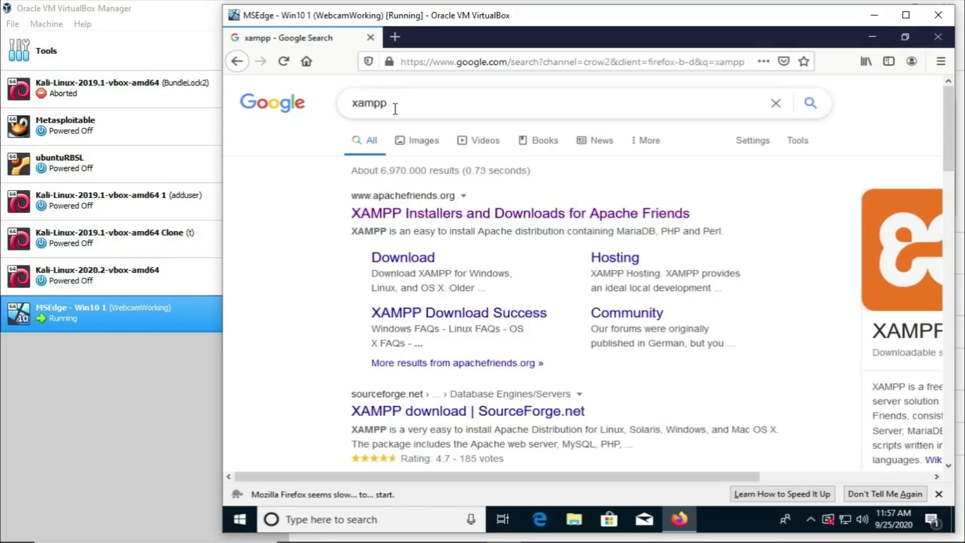
pyautogui.moveTo(390, 103); pyautogui.dragTo(337, 108)
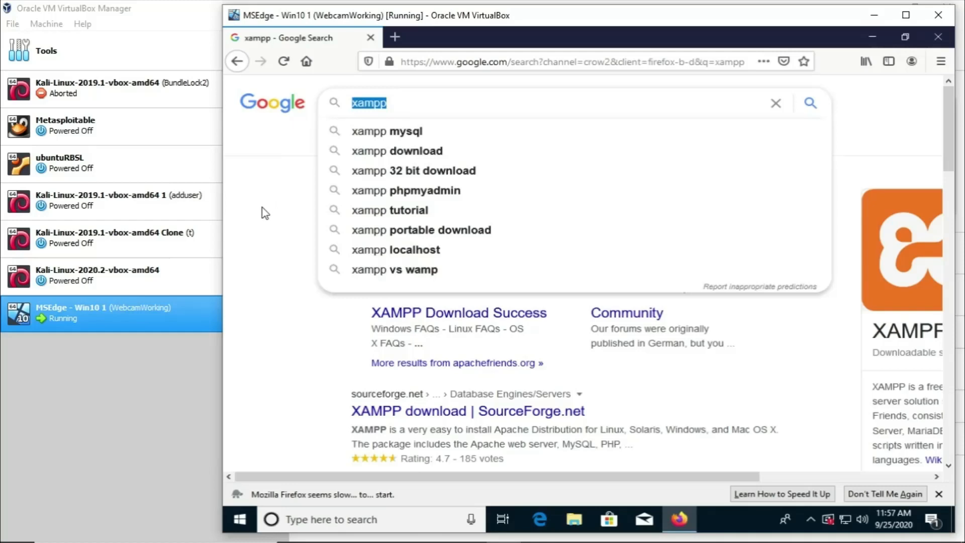
pyautogui.click(249, 215)
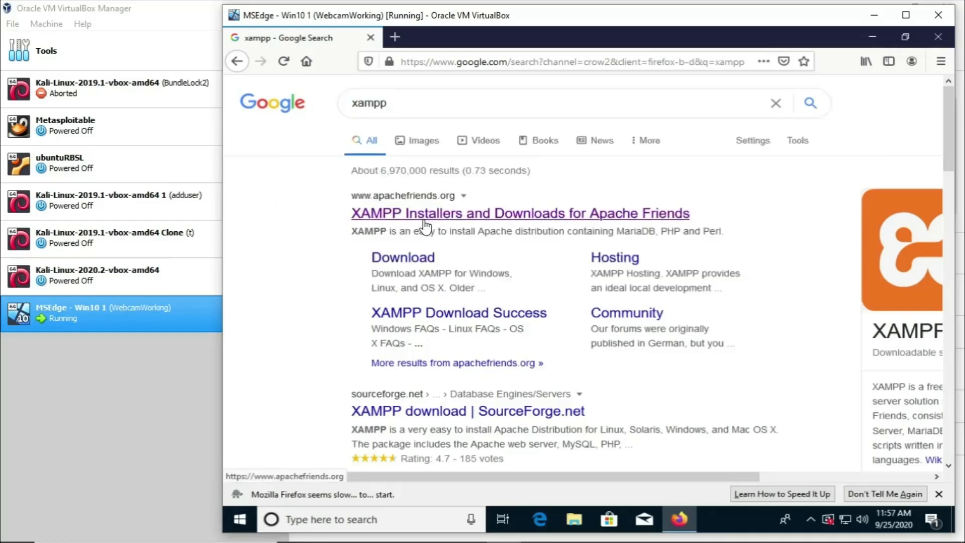
pyautogui.scroll(-5, 425, 226)
pyautogui.scroll(5, 425, 226)
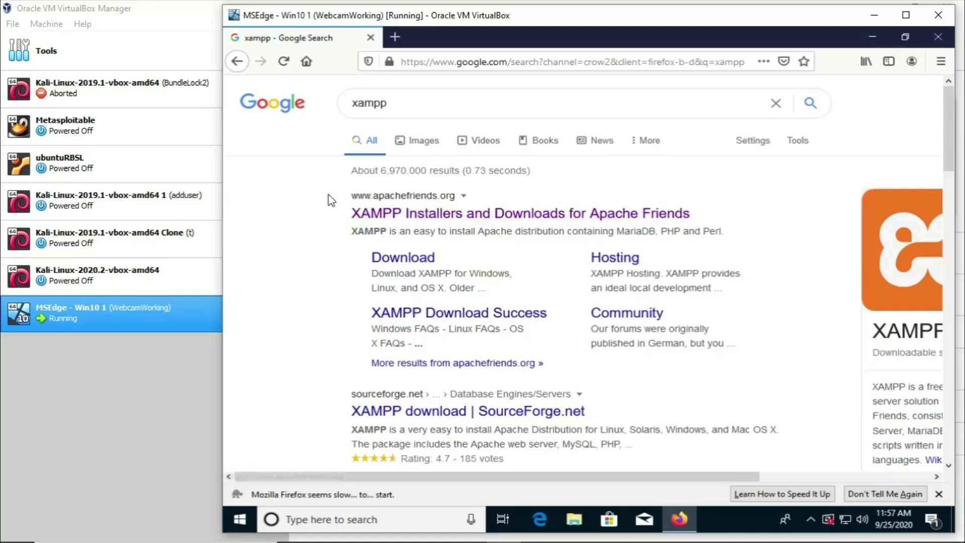
pyautogui.scroll(-10, 523, 260)
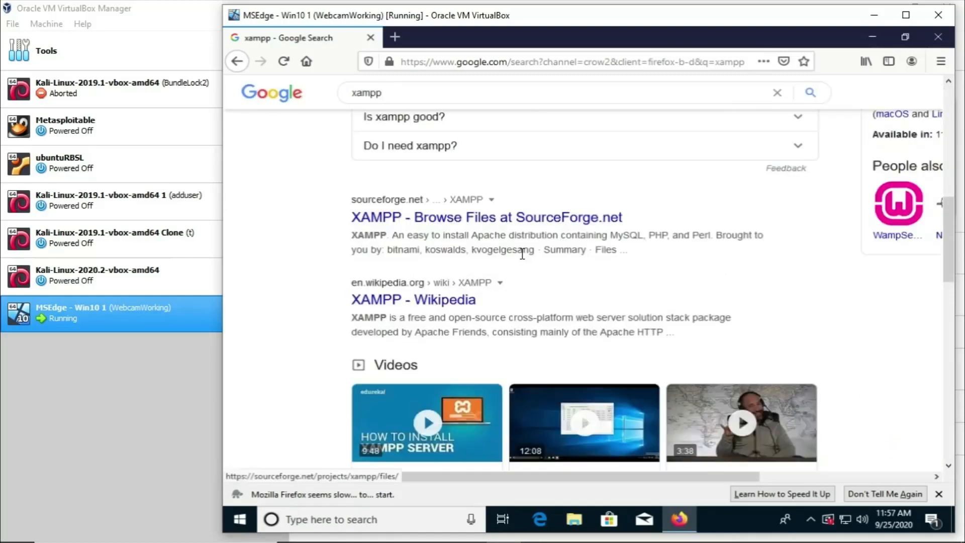
pyautogui.scroll(8, 520, 255)
pyautogui.scroll(2, 518, 250)
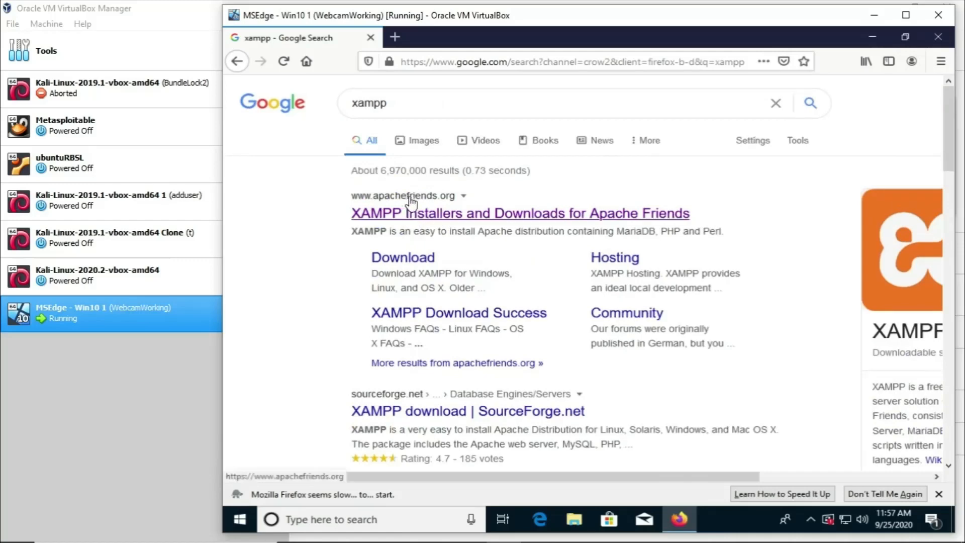
pyautogui.click(435, 217)
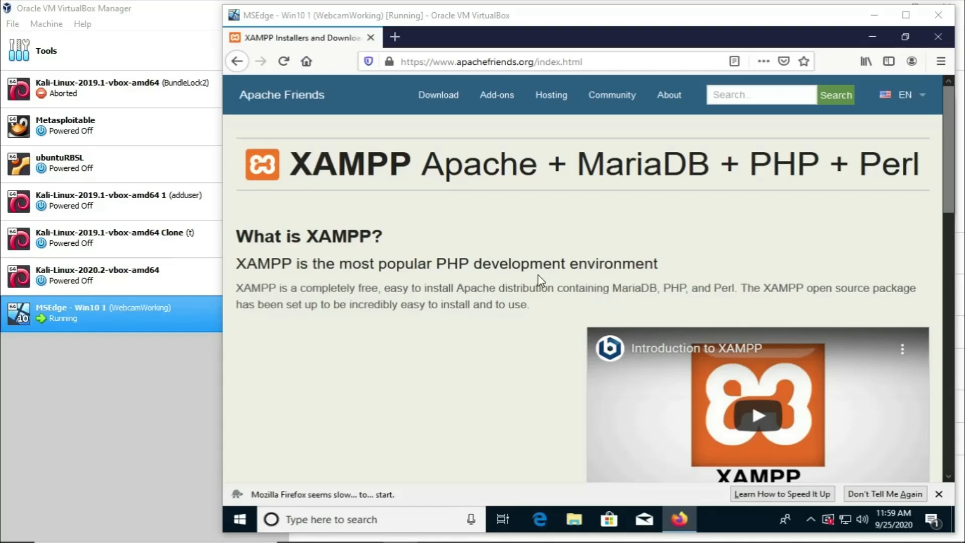
# Step: Start the XAMPP for Windows 7.4.10 (PHP 7.4.10) download
pyautogui.scroll(-4, 538, 274)
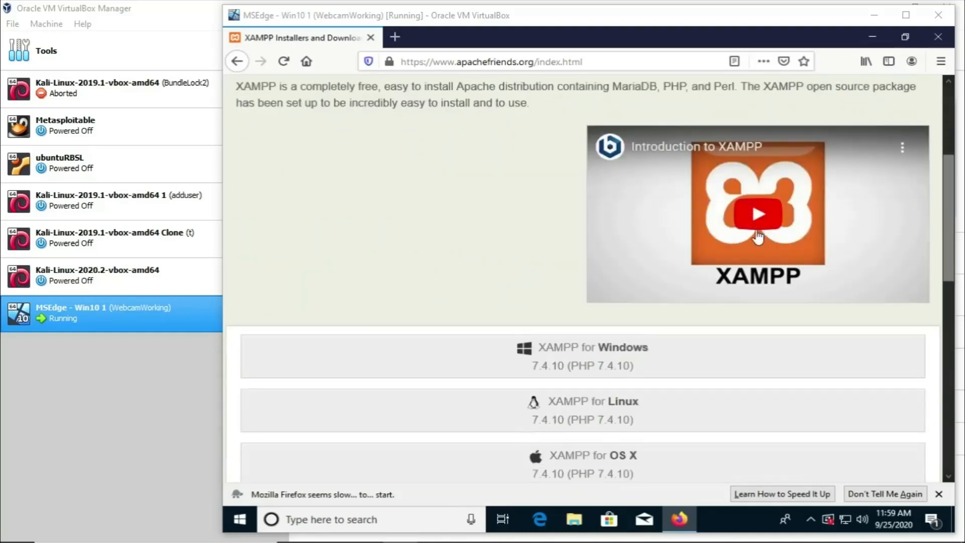
pyautogui.scroll(-1, 564, 276)
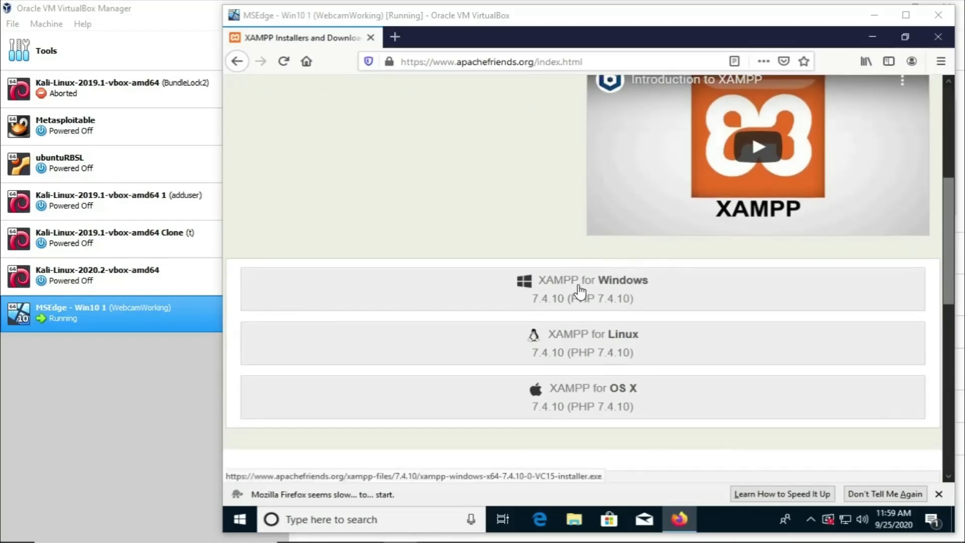
pyautogui.scroll(-2, 580, 292)
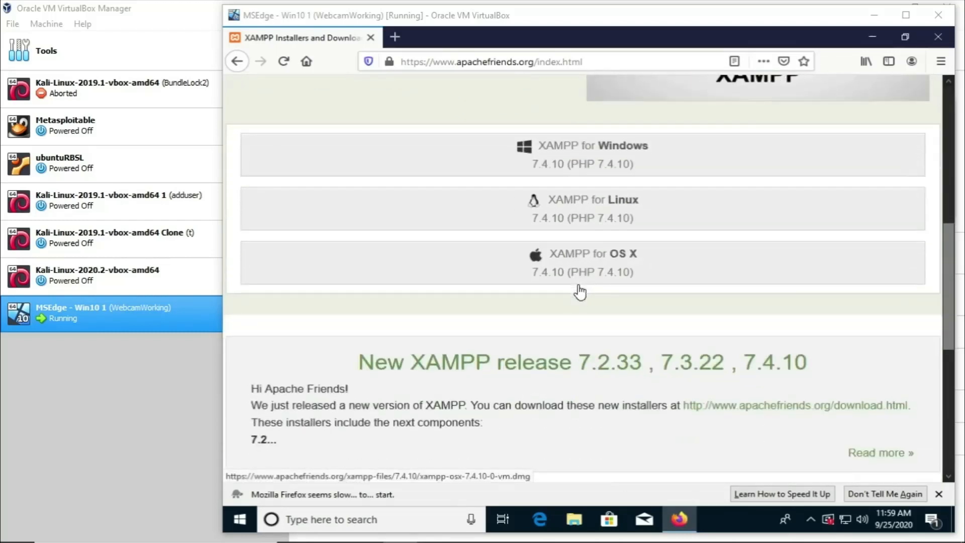
pyautogui.scroll(1, 579, 289)
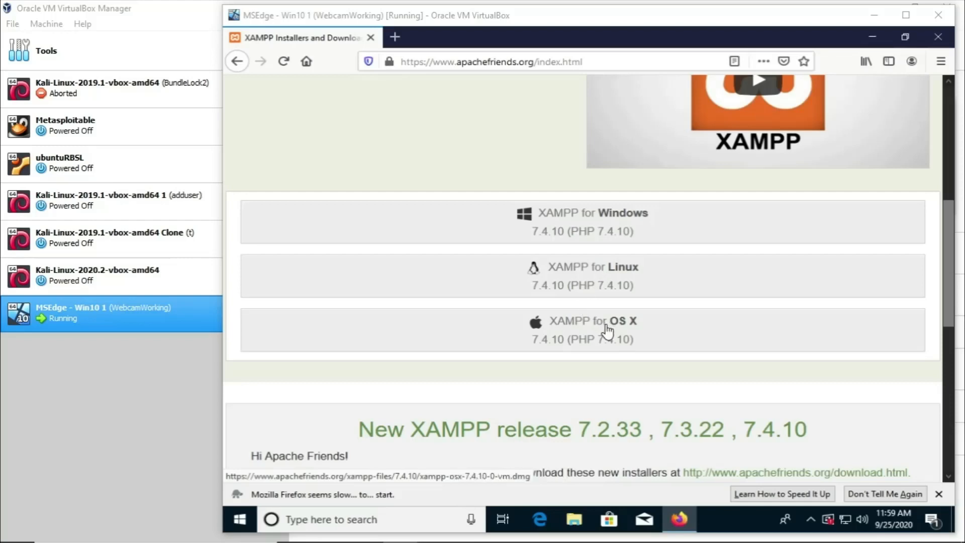
pyautogui.scroll(1, 603, 327)
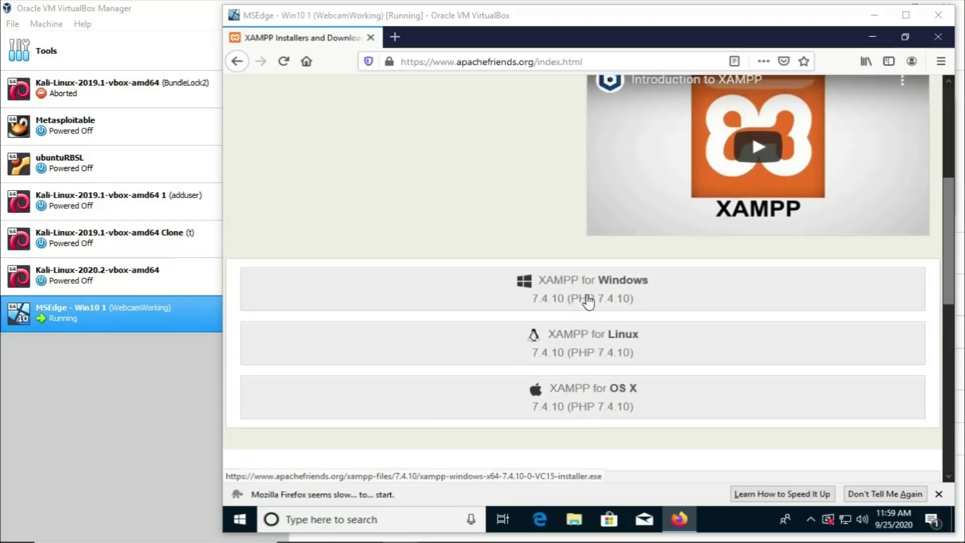
pyautogui.click(588, 301)
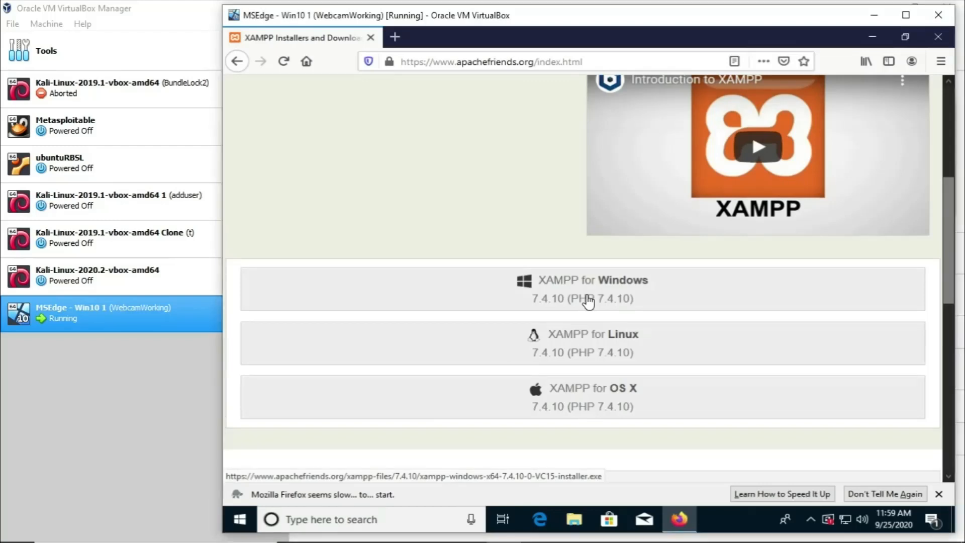
# Step: Switch to the XAMPP Download Success tab and save the xampp-windows-x64-7.4.10-0-VC15-installer.exe file
pyautogui.click(296, 29)
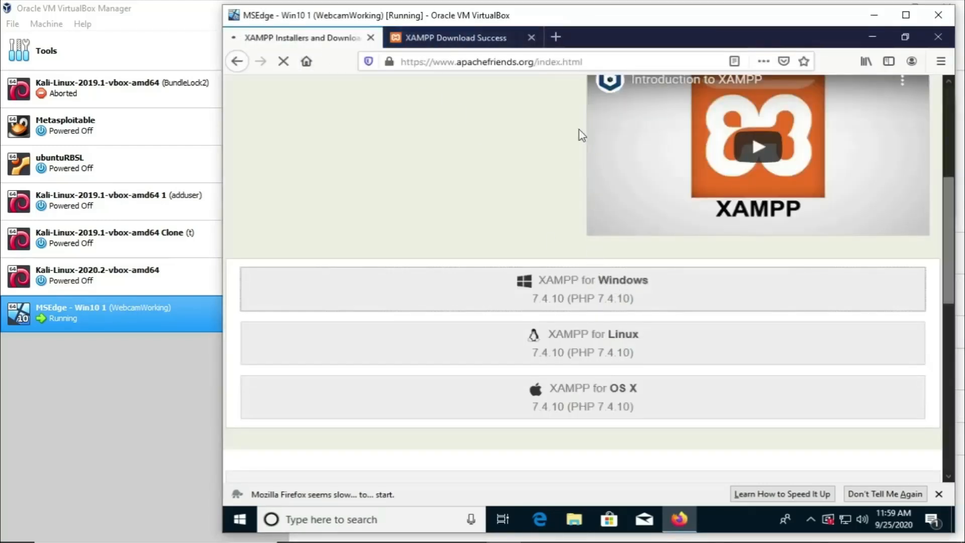
pyautogui.click(482, 43)
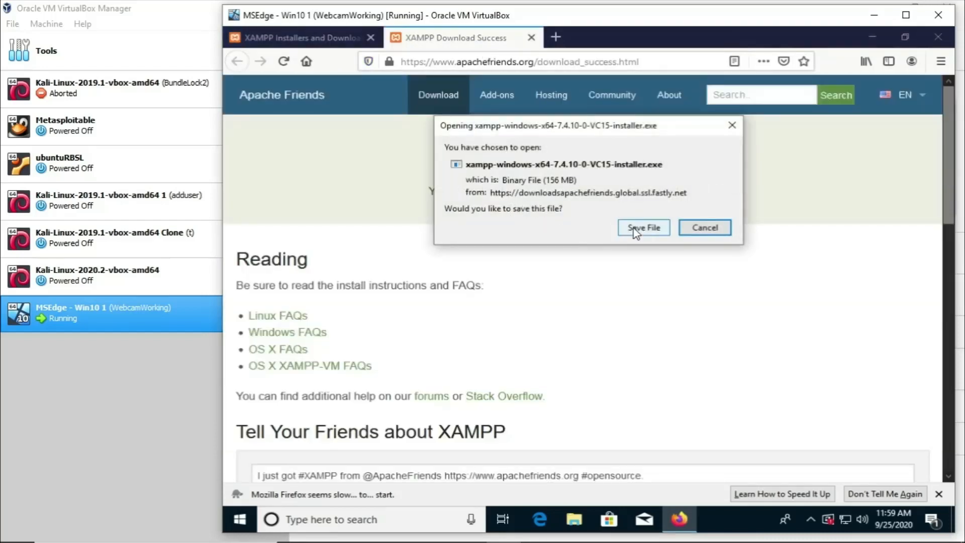
pyautogui.click(635, 230)
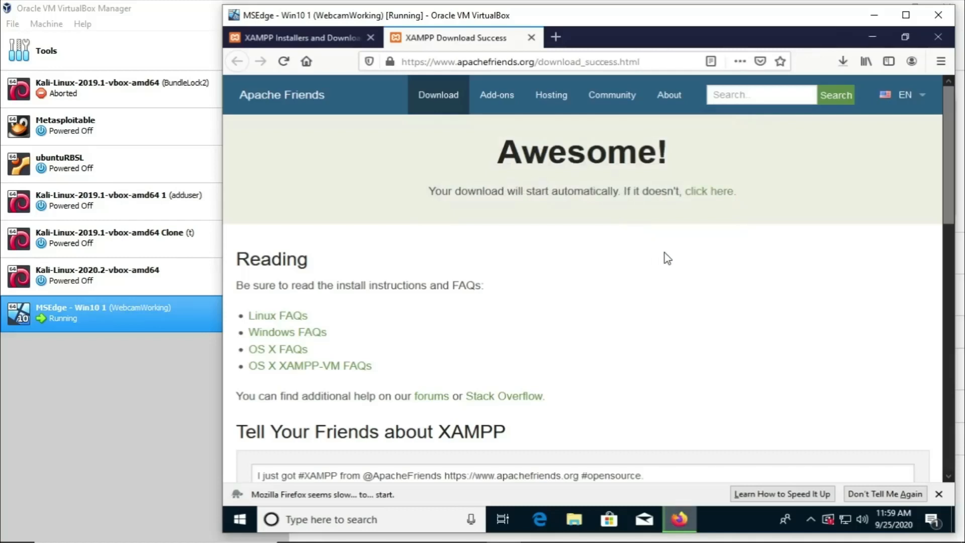
# Step: Run the downloaded XAMPP installer from the Downloads folder and acknowledge the User Account Control warning
pyautogui.click(843, 62)
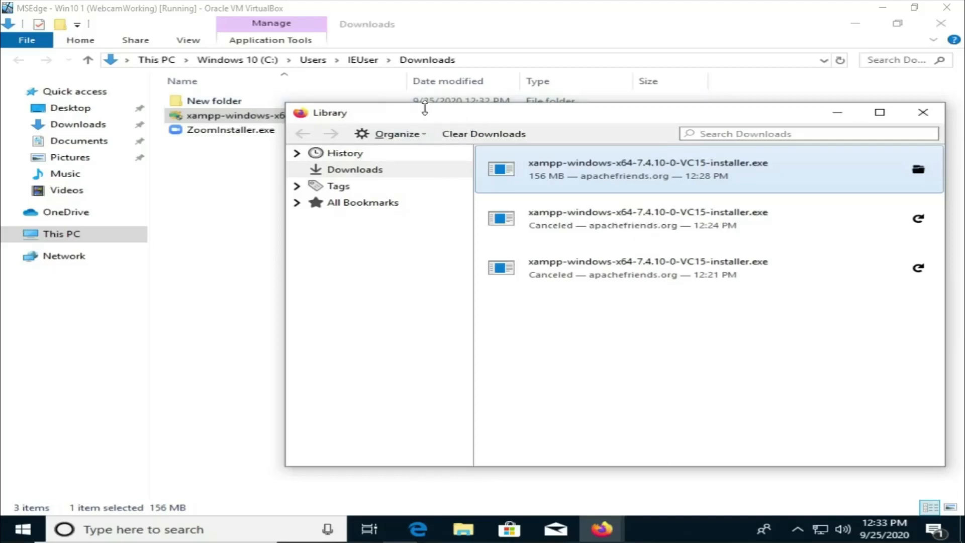
pyautogui.moveTo(412, 116); pyautogui.dragTo(361, 153)
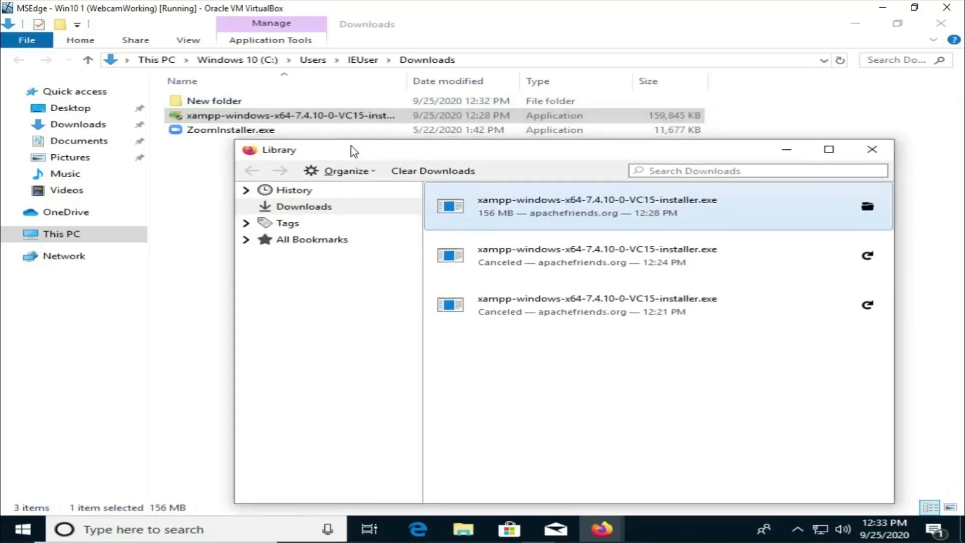
pyautogui.click(268, 118)
pyautogui.moveTo(234, 141); pyautogui.dragTo(447, 208)
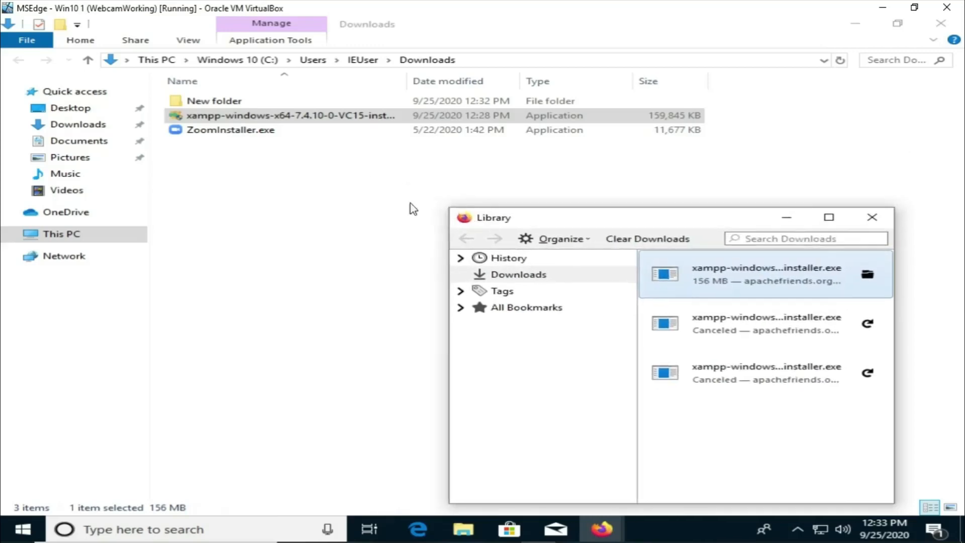
pyautogui.click(285, 120)
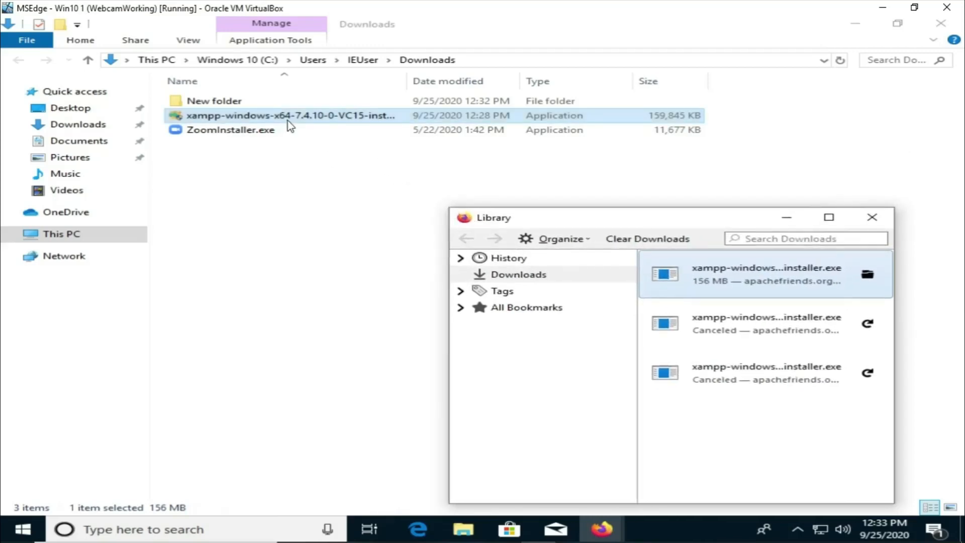
pyautogui.doubleClick(287, 120)
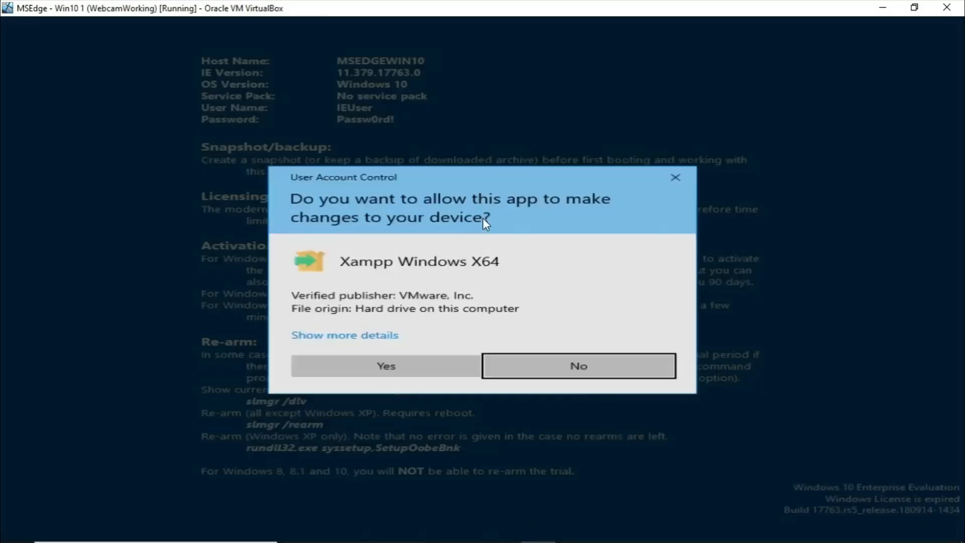
pyautogui.click(441, 364)
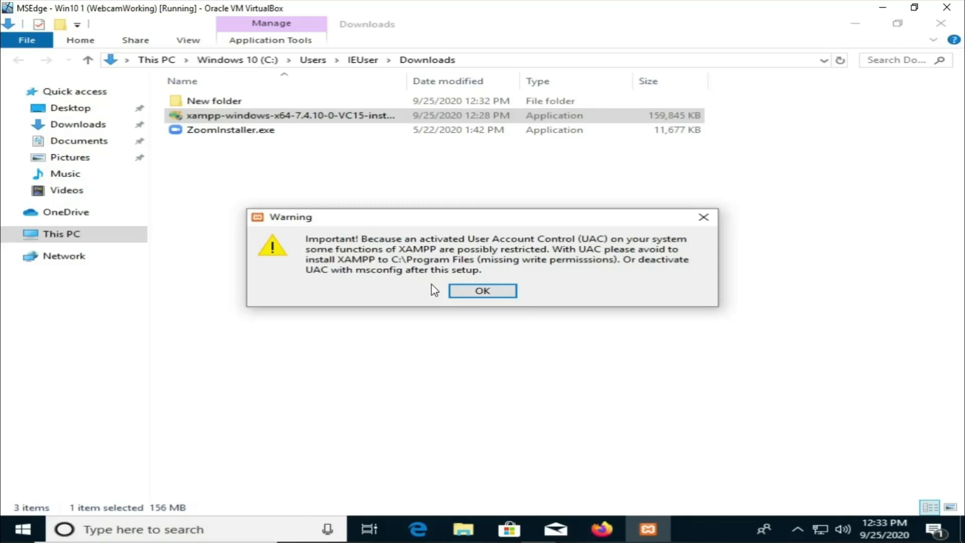
pyautogui.click(481, 291)
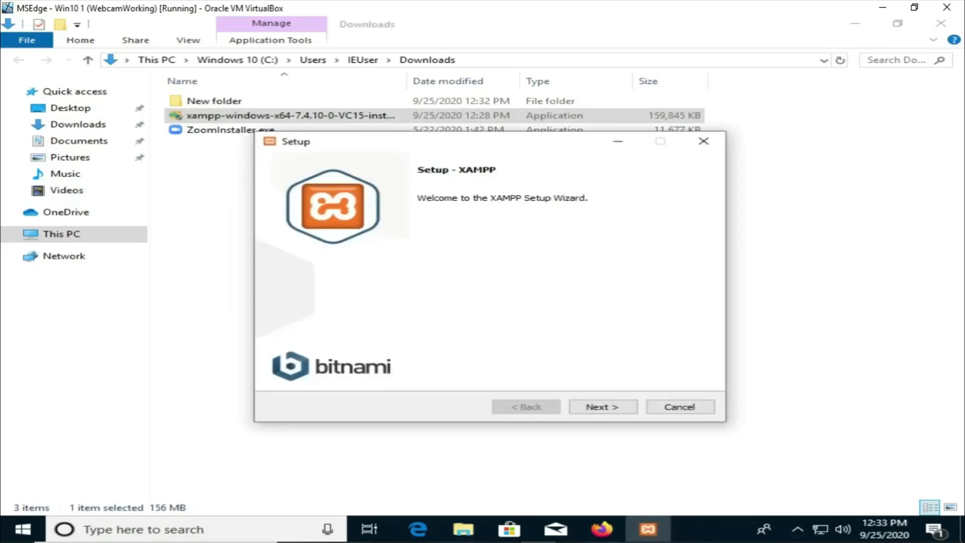
# Step: Advance the setup wizard, keeping all components and the C:\xampp installation folder
pyautogui.click(601, 406)
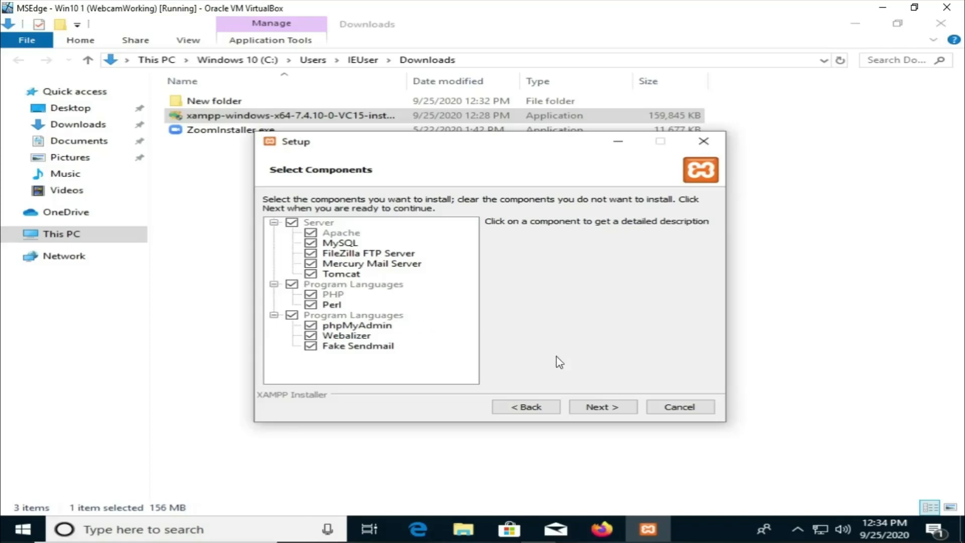
pyautogui.click(605, 411)
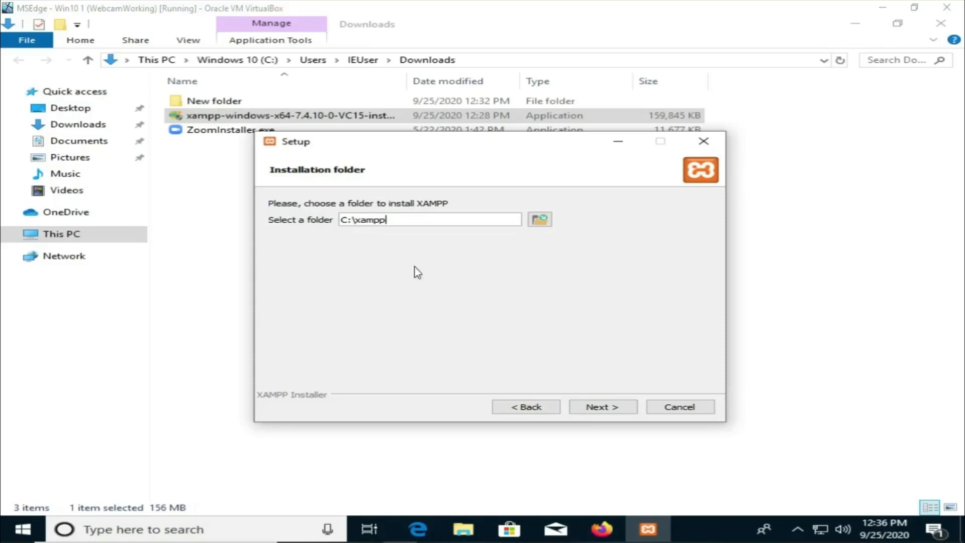
pyautogui.moveTo(415, 147); pyautogui.dragTo(316, 96)
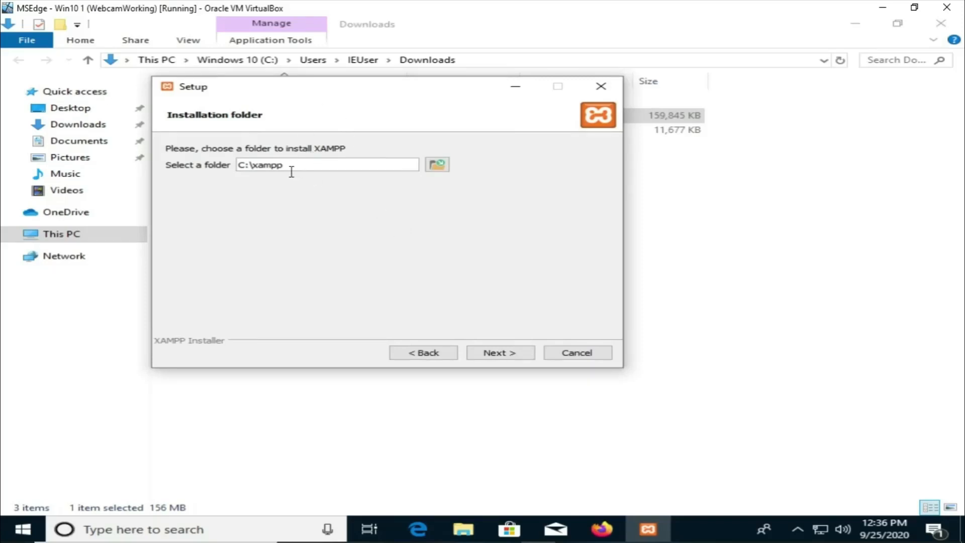
pyautogui.click(505, 353)
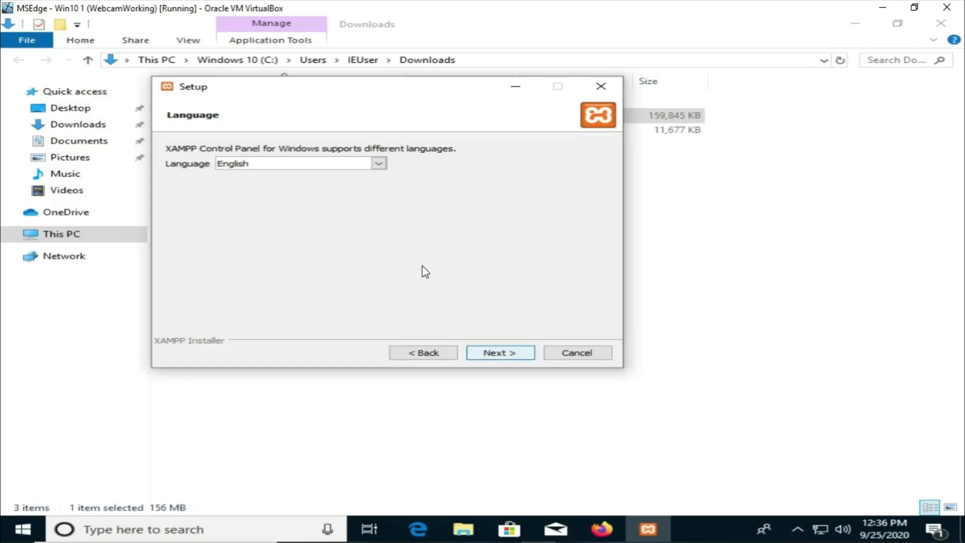
# Step: Keep English as the XAMPP Control Panel language and continue
pyautogui.click(379, 164)
pyautogui.click(380, 165)
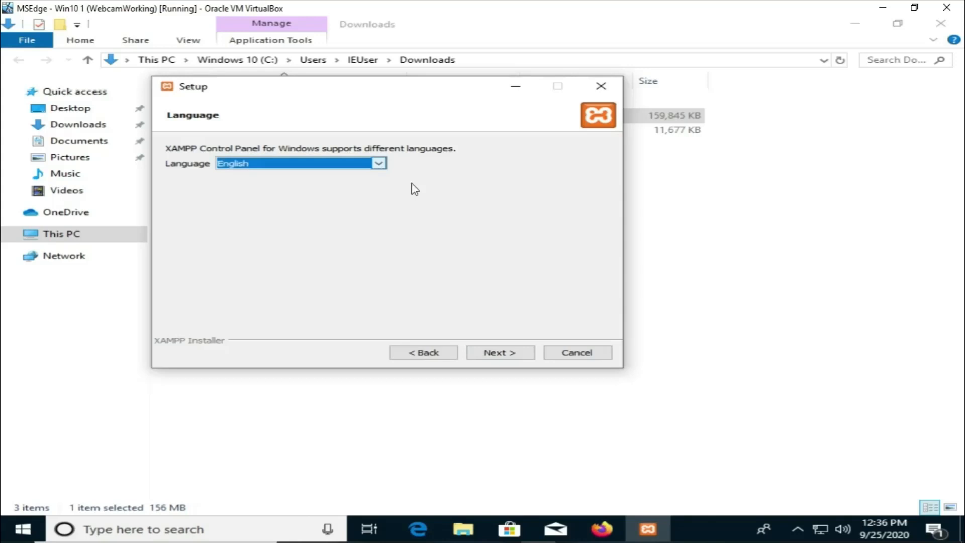
pyautogui.click(513, 353)
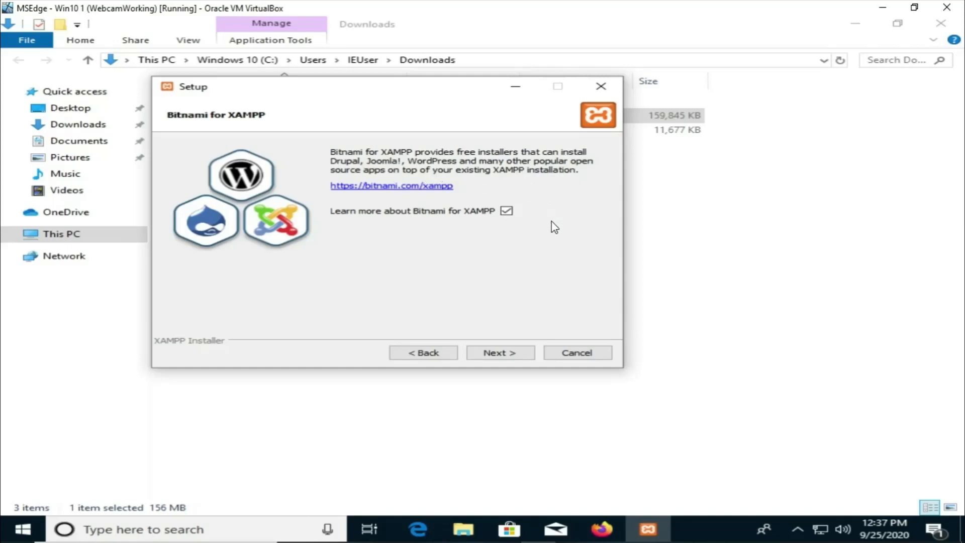
# Step: Leave the Bitnami page, open its link in Firefox, and begin installing XAMPP
pyautogui.click(507, 352)
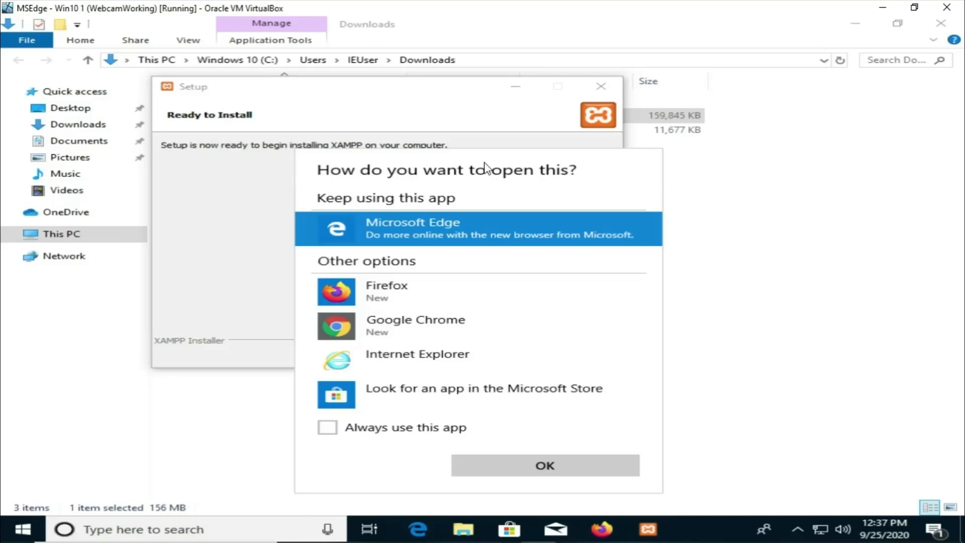
pyautogui.click(411, 297)
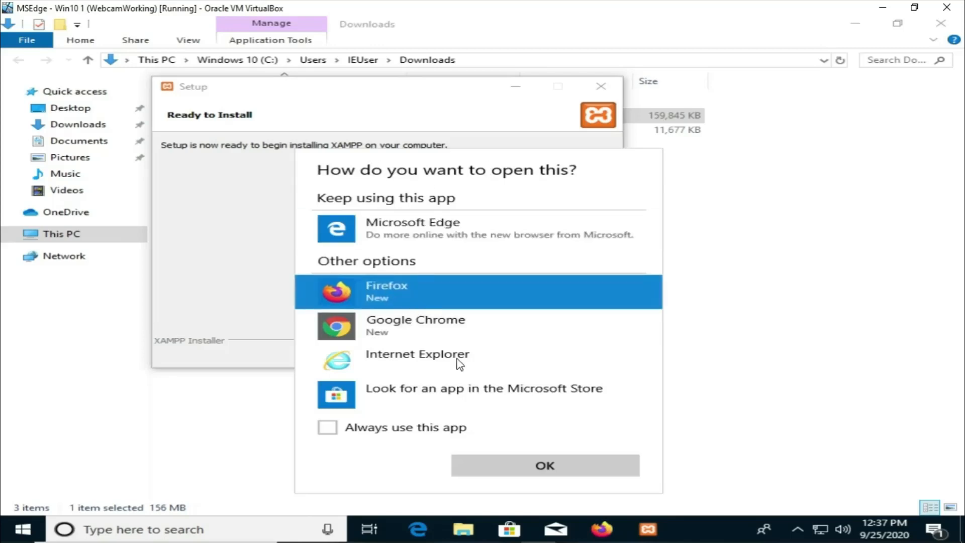
pyautogui.click(552, 466)
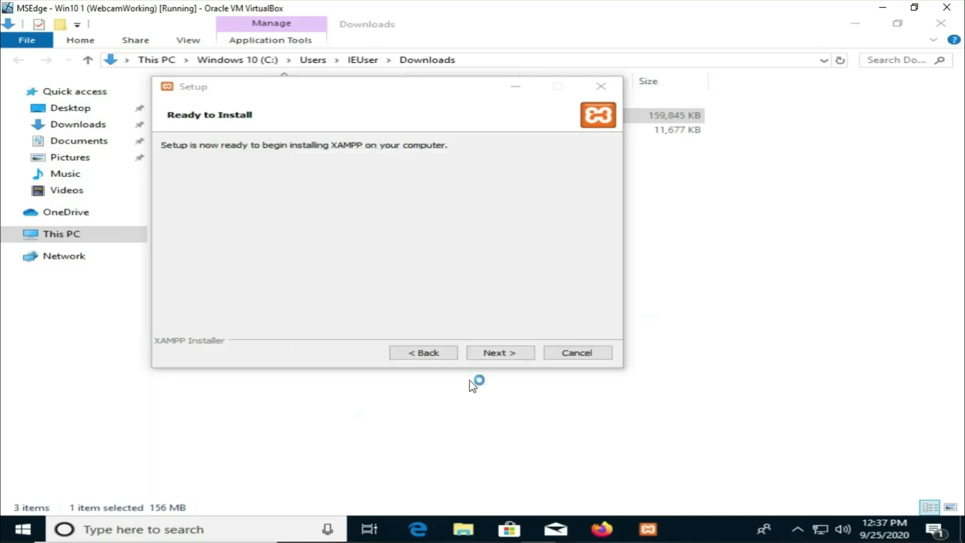
pyautogui.click(526, 352)
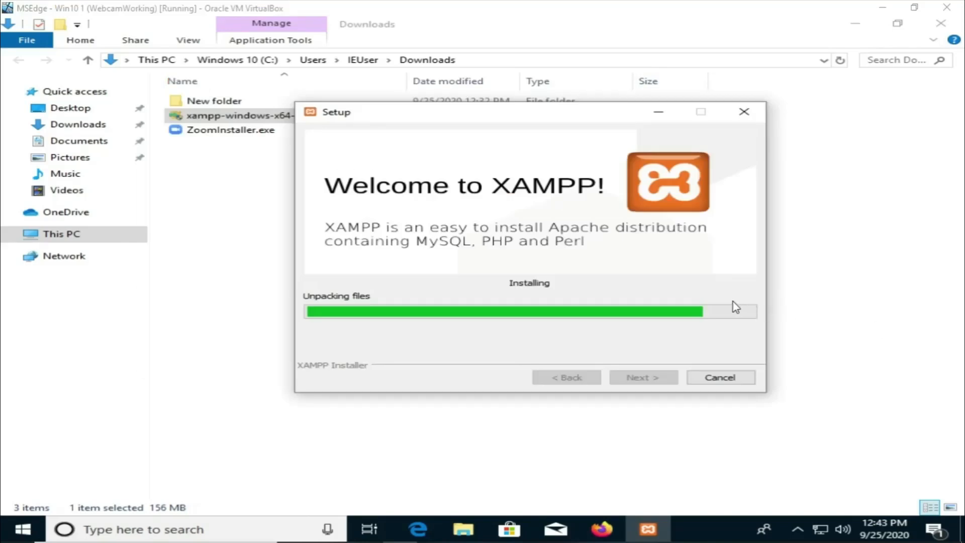
# Step: Finish the XAMPP setup wizard with the option to start the Control Panel left checked
pyautogui.moveTo(499, 116); pyautogui.dragTo(411, 94)
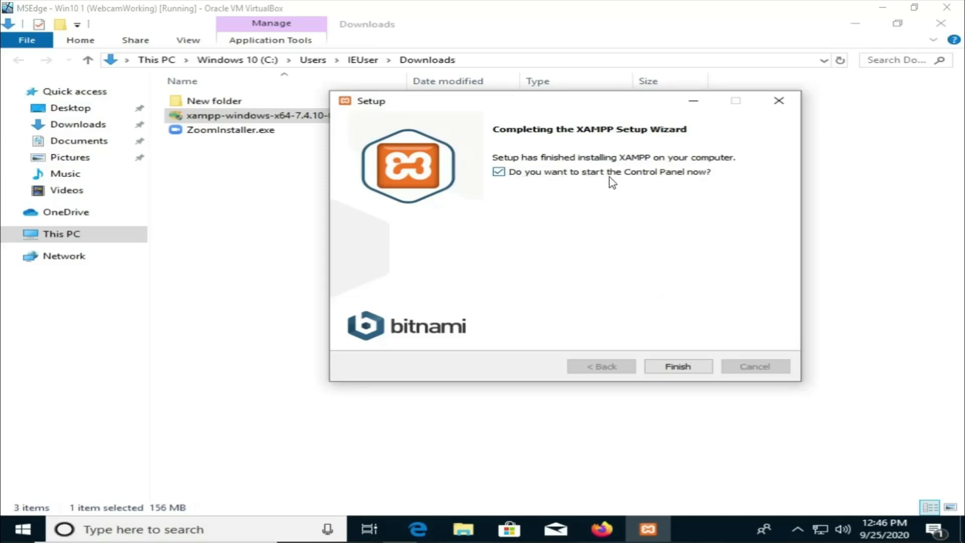
pyautogui.click(682, 367)
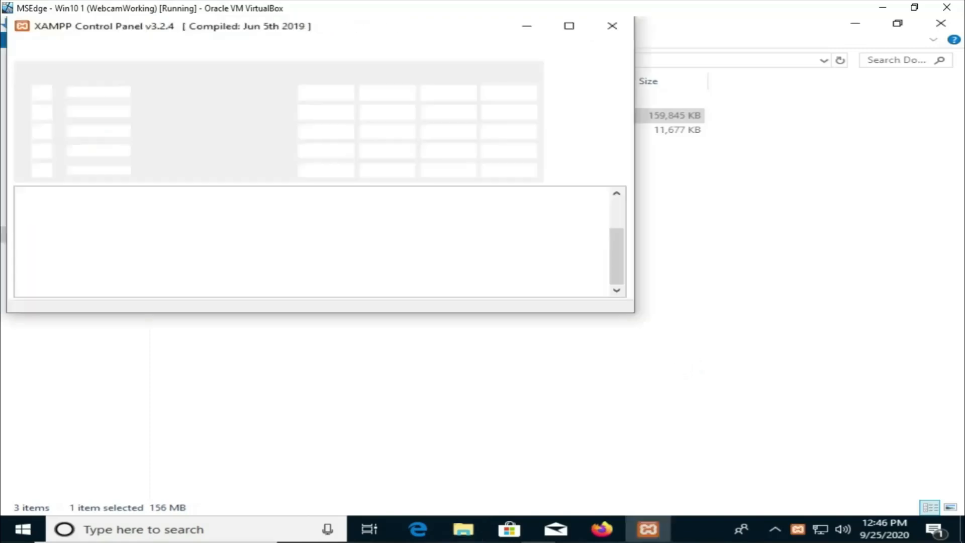
# Step: Start the Apache and MySQL modules in the XAMPP Control Panel
pyautogui.moveTo(314, 11); pyautogui.dragTo(517, 122)
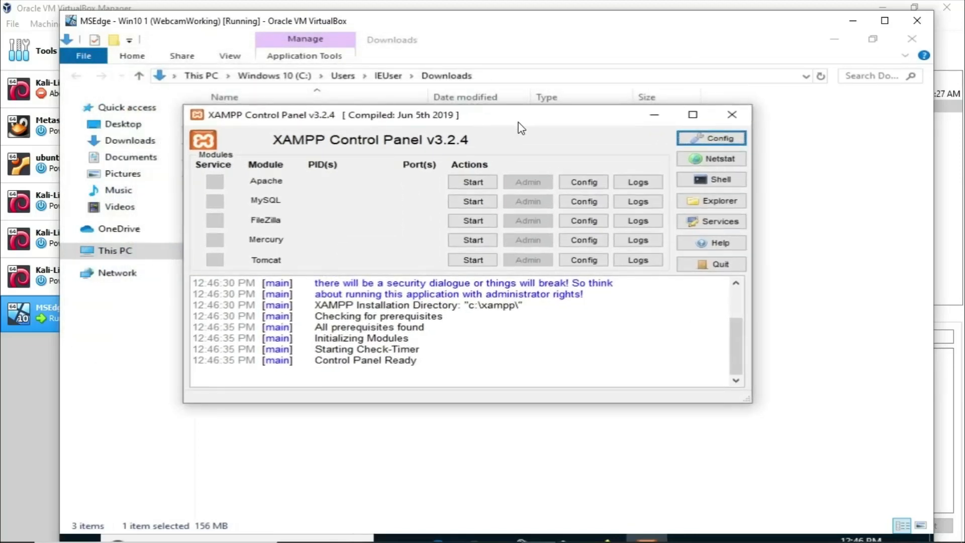
pyautogui.click(884, 20)
pyautogui.moveTo(556, 101); pyautogui.dragTo(582, 50)
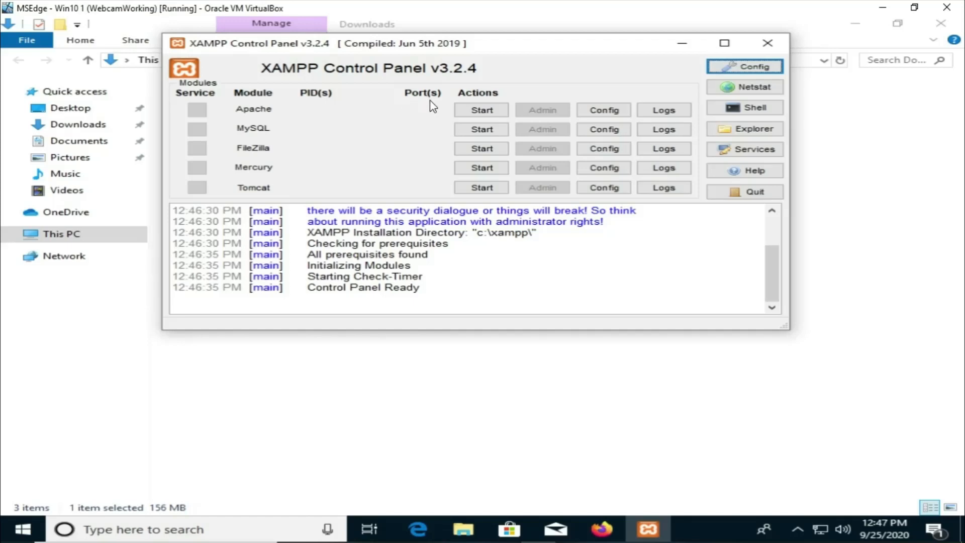
pyautogui.click(483, 112)
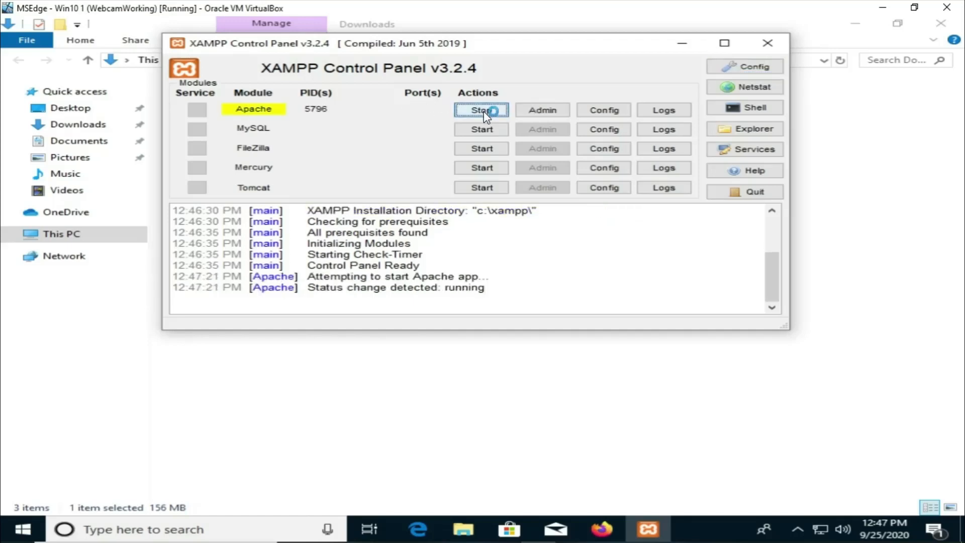
pyautogui.click(482, 129)
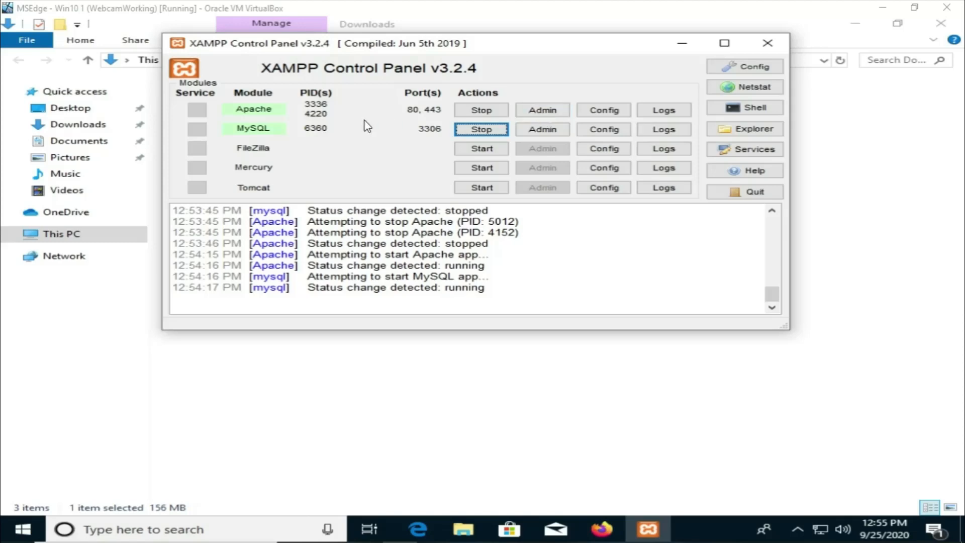
# Step: Close the Bitnami tab in Firefox and open localhost in a new tab
pyautogui.click(612, 532)
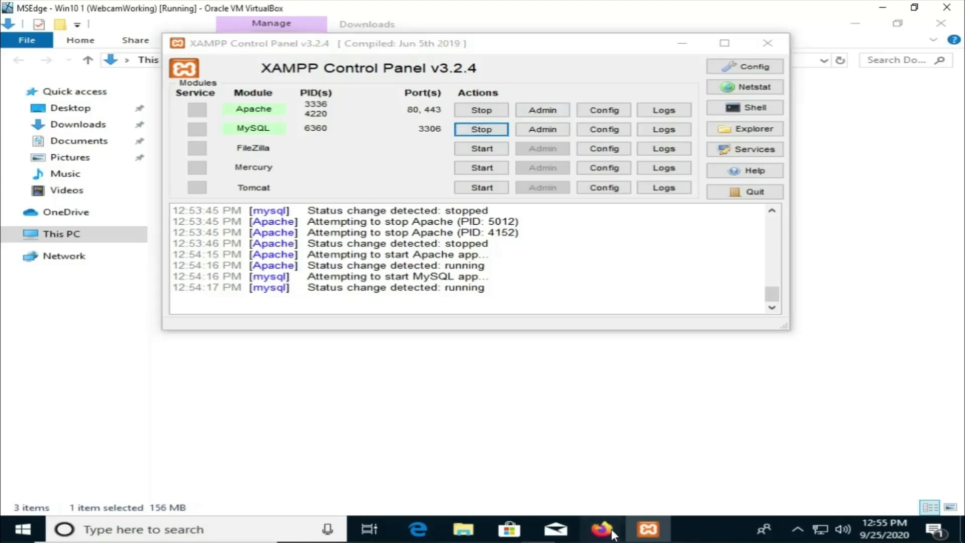
pyautogui.click(568, 474)
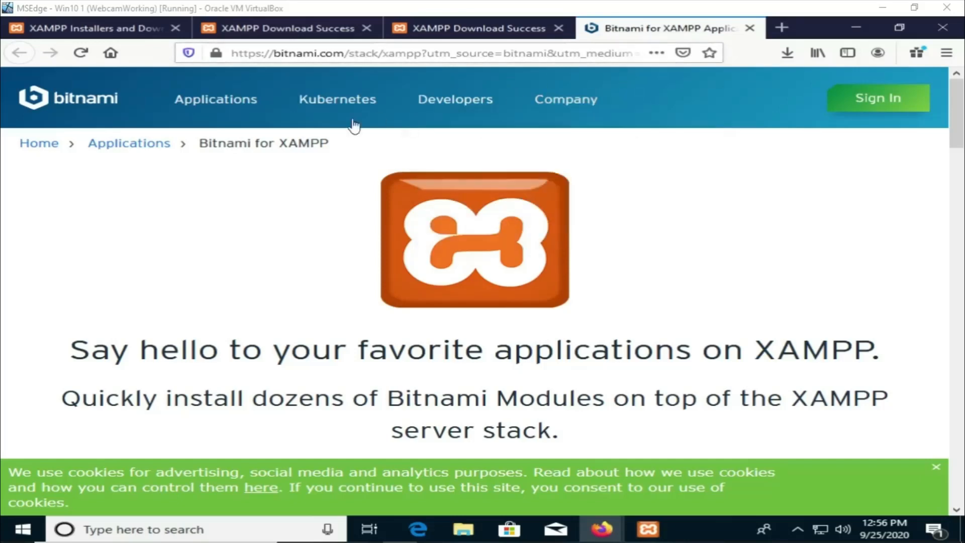
pyautogui.click(749, 28)
pyautogui.click(656, 28)
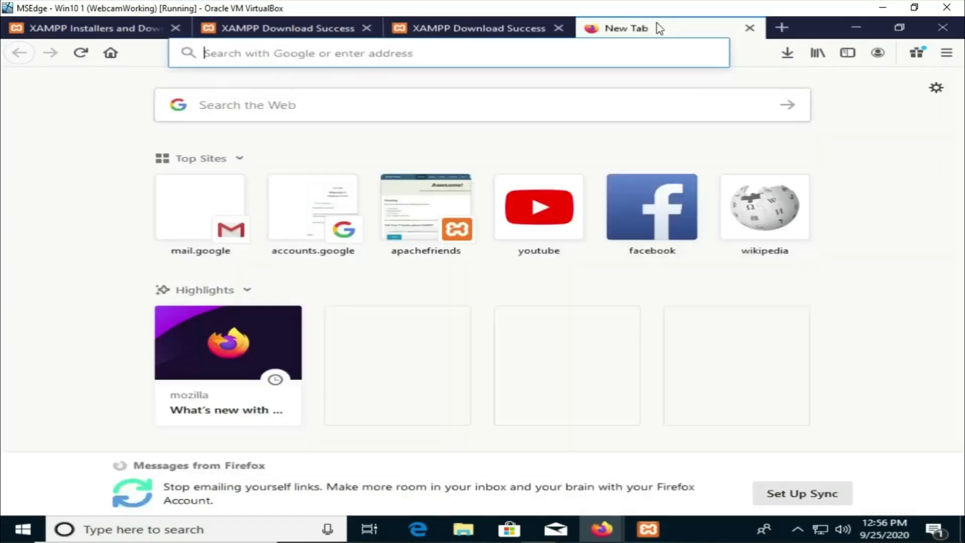
pyautogui.write('locl')
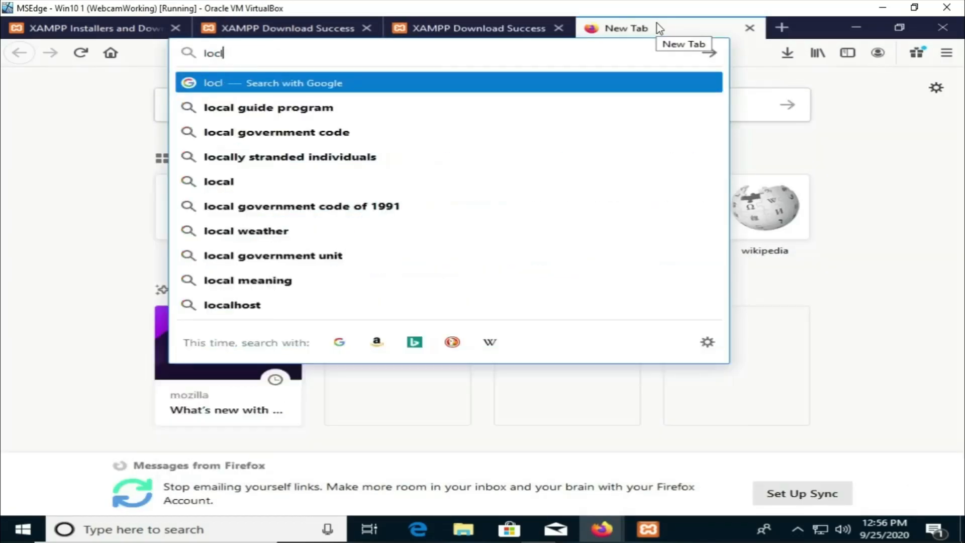
pyautogui.press('BackSpace')
pyautogui.write('alhost/')
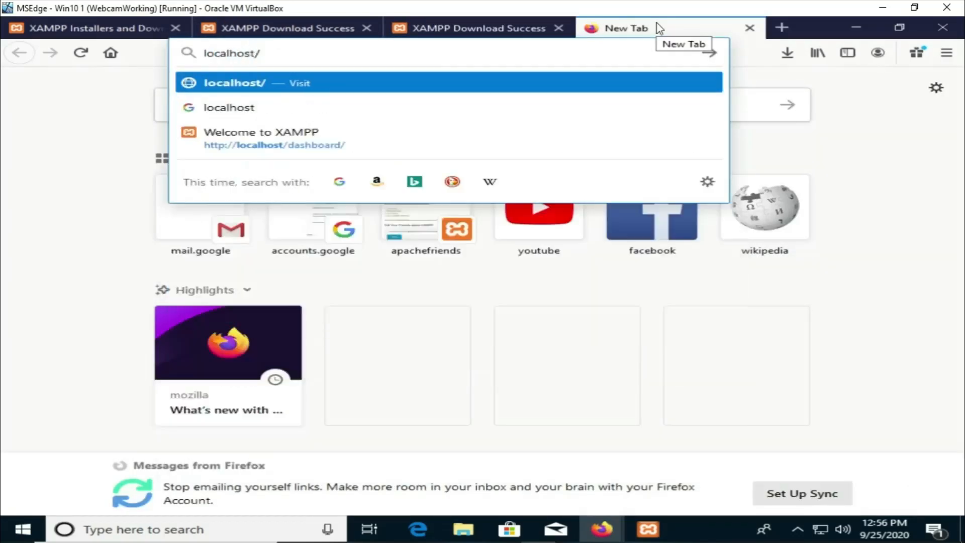
pyautogui.press('Return')
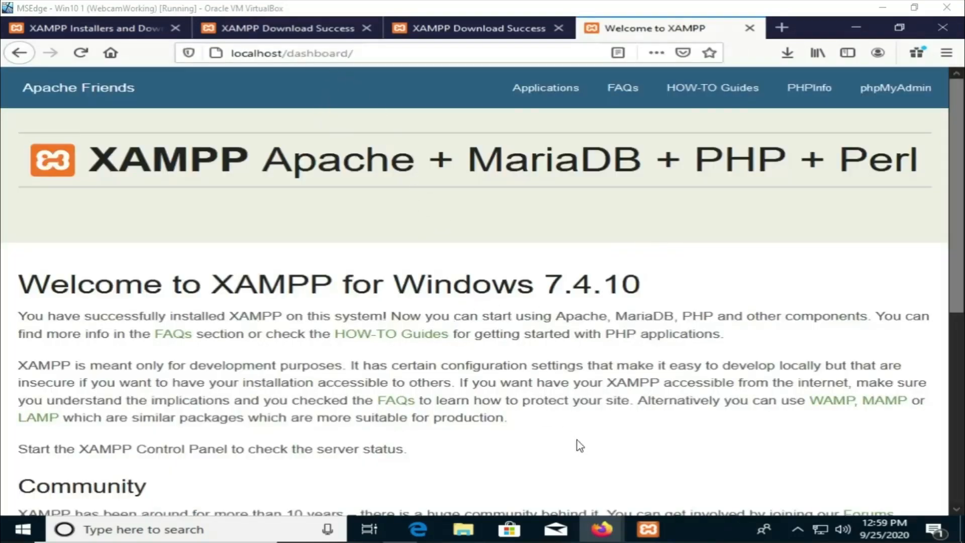
# Step: Stop the Apache and MySQL modules in the XAMPP Control Panel
pyautogui.click(643, 525)
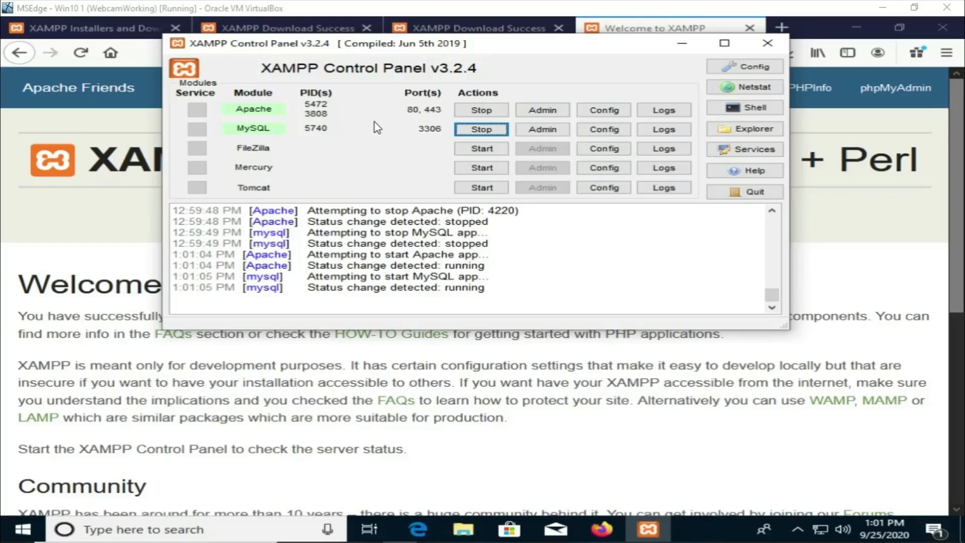
pyautogui.click(463, 115)
pyautogui.click(472, 129)
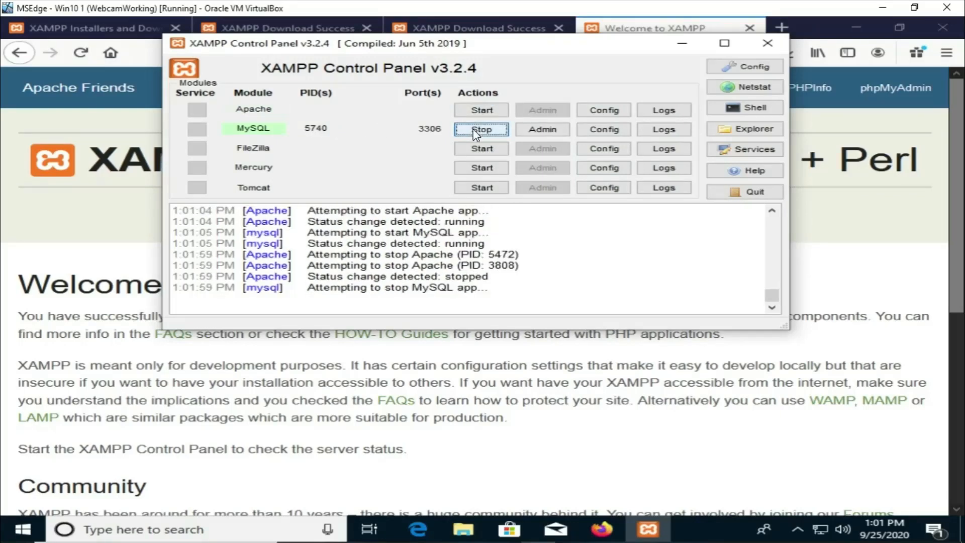
# Step: Open the Control Panel configuration dialog and close it without changes
pyautogui.click(733, 68)
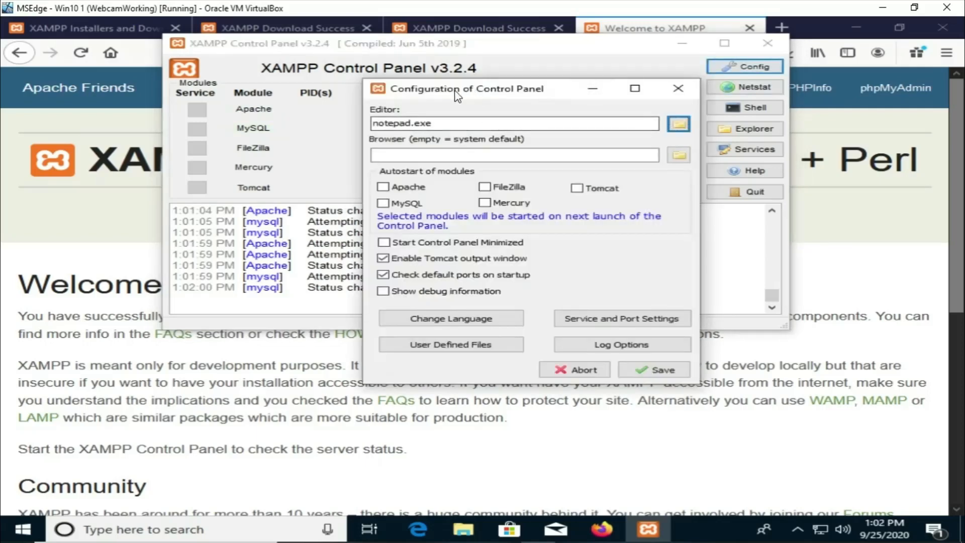
pyautogui.moveTo(457, 95); pyautogui.dragTo(388, 81)
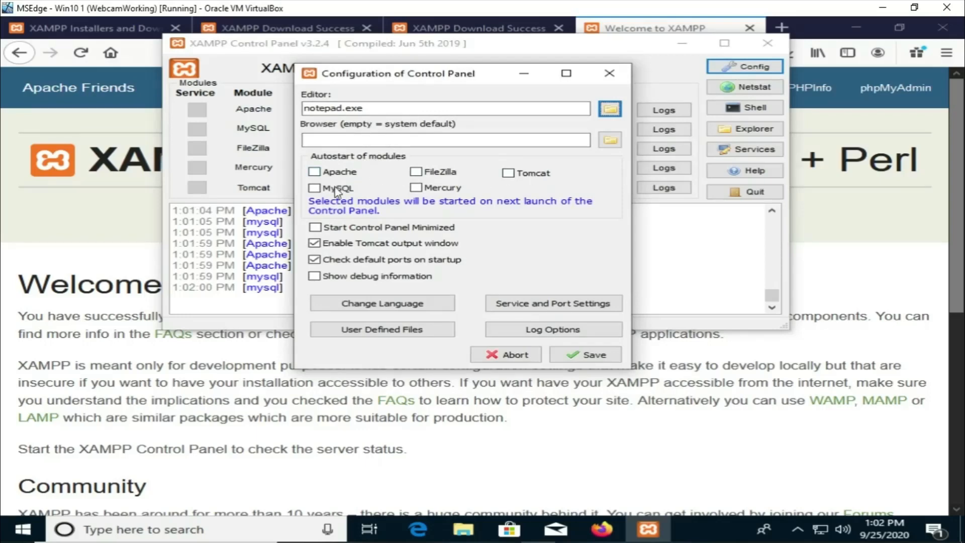
pyautogui.click(609, 73)
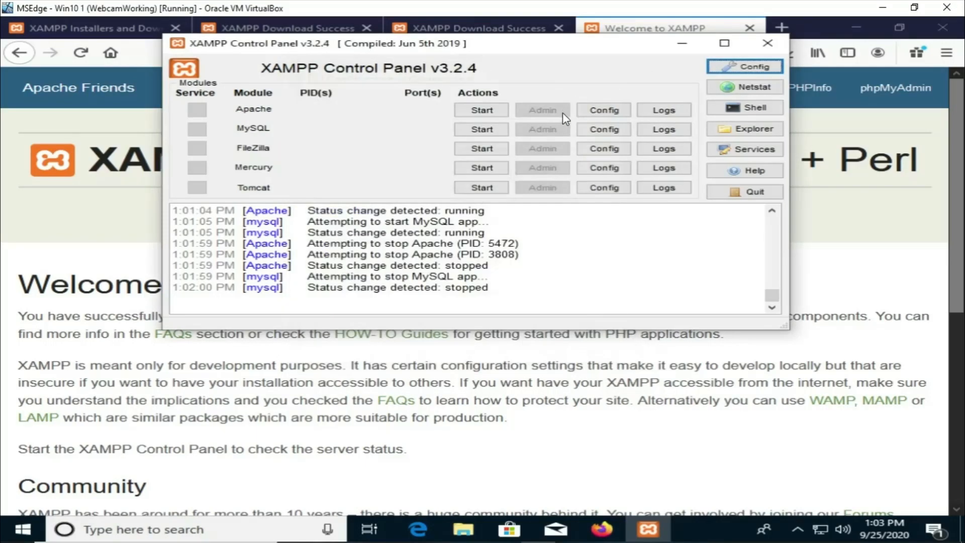
# Step: Start Apache and MySQL again and open Apache's admin dashboard at localhost/dashboard
pyautogui.click(480, 111)
pyautogui.click(492, 129)
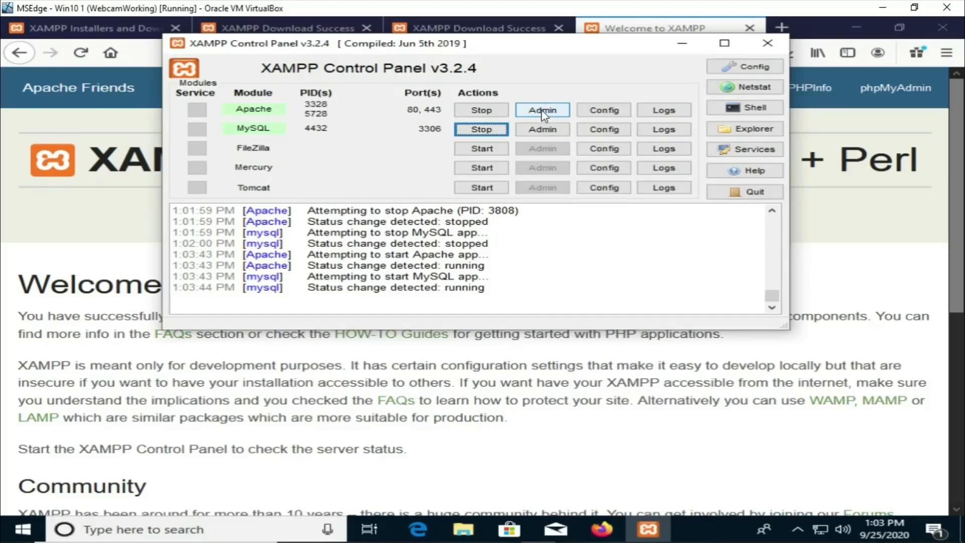
pyautogui.click(541, 110)
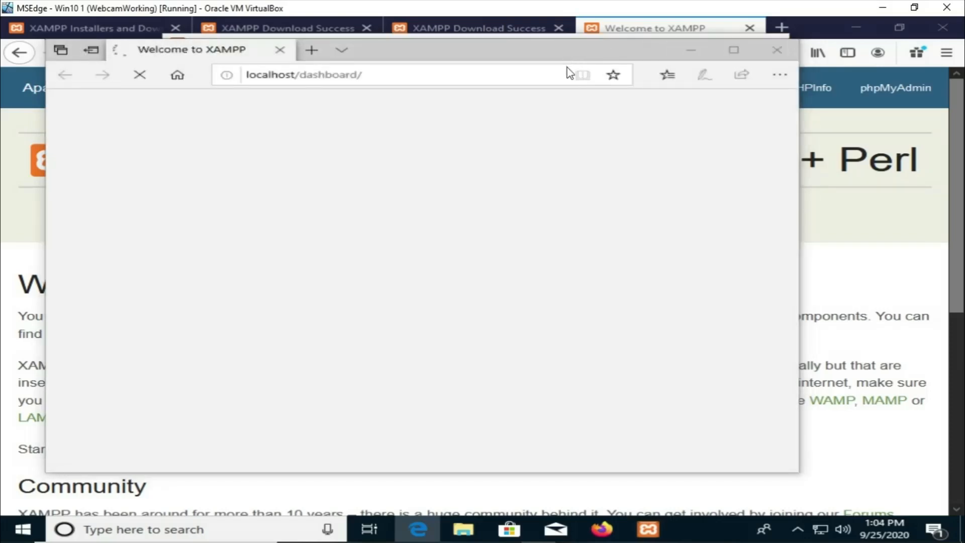
pyautogui.moveTo(569, 60); pyautogui.dragTo(557, 112)
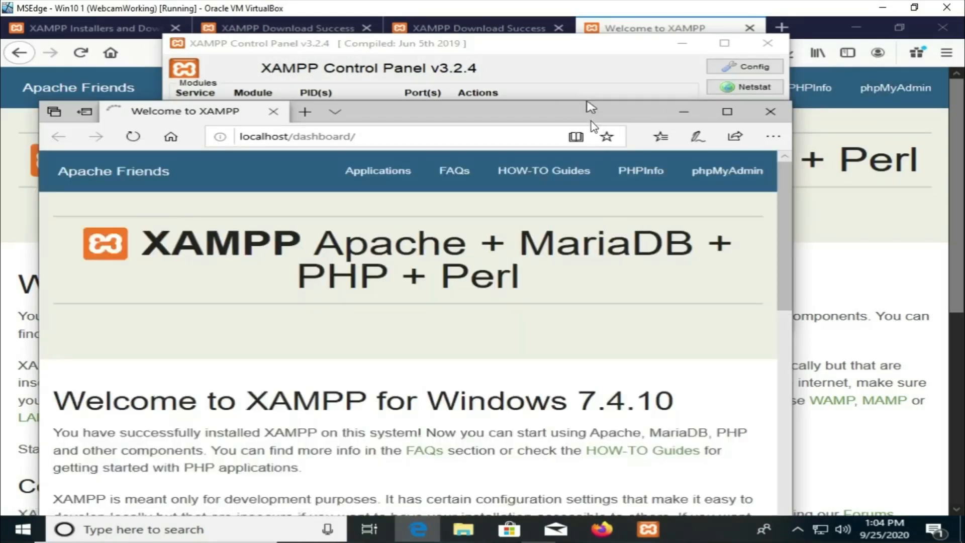
pyautogui.moveTo(591, 124); pyautogui.dragTo(551, 79)
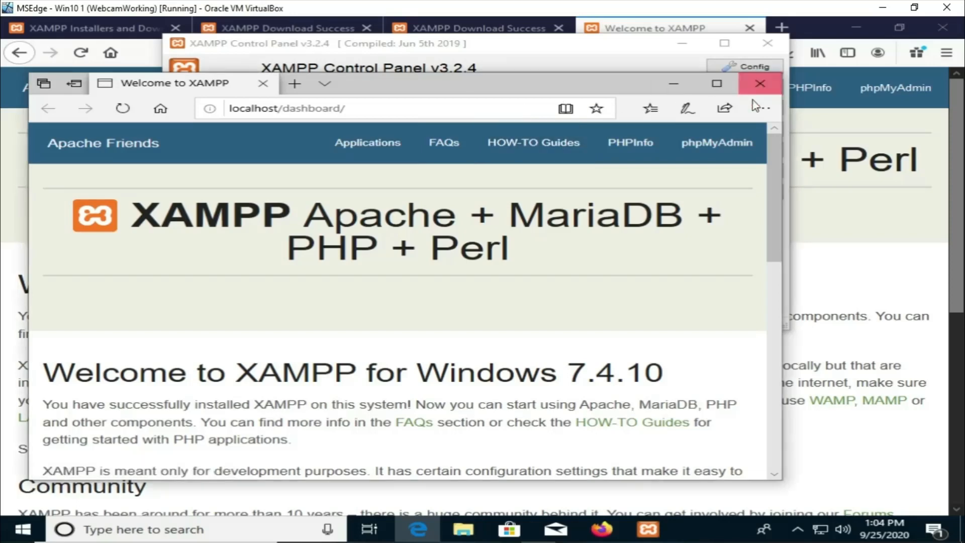
pyautogui.click(881, 104)
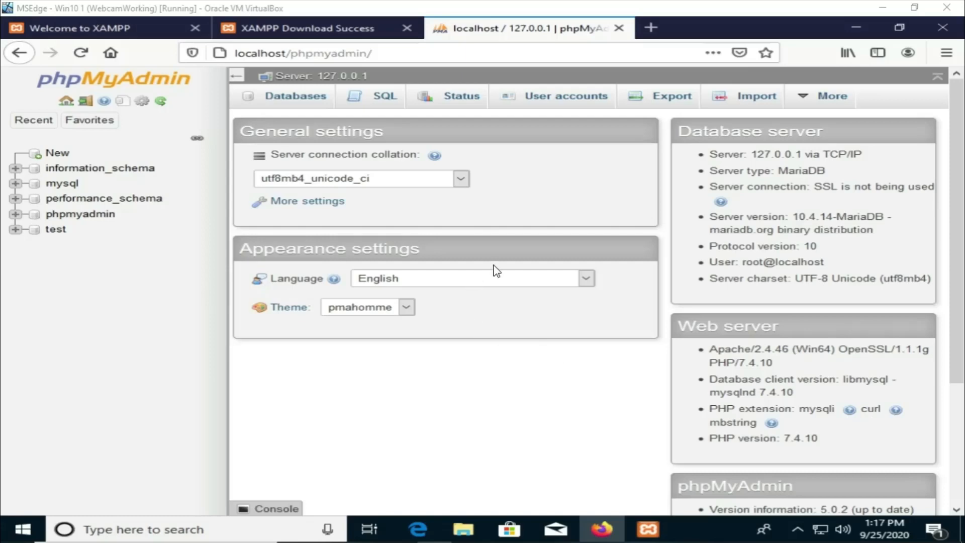
# Step: Open Netstat from the XAMPP Control Panel to examine the TCP listening sockets, then close it
pyautogui.click(653, 533)
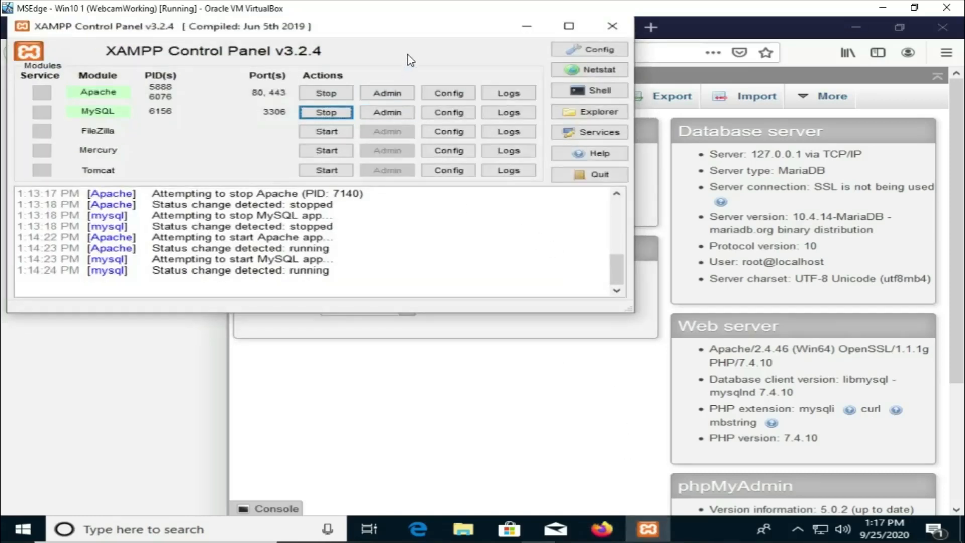
pyautogui.moveTo(422, 24); pyautogui.dragTo(562, 137)
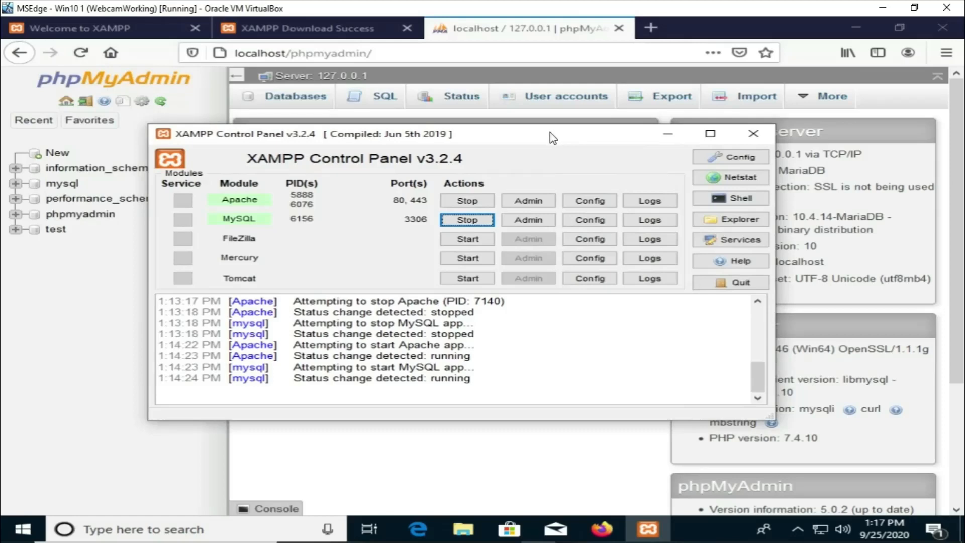
pyautogui.click(727, 179)
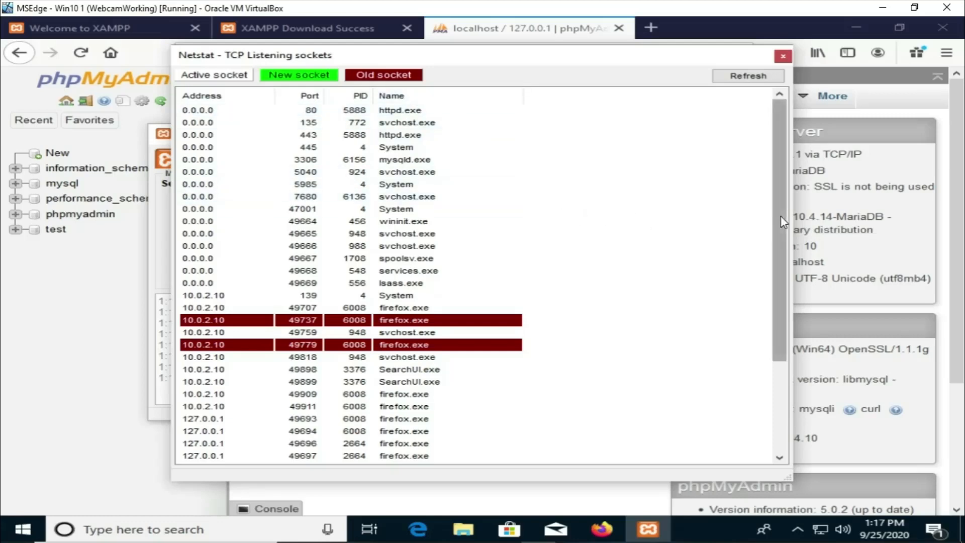
pyautogui.moveTo(780, 218); pyautogui.dragTo(779, 292)
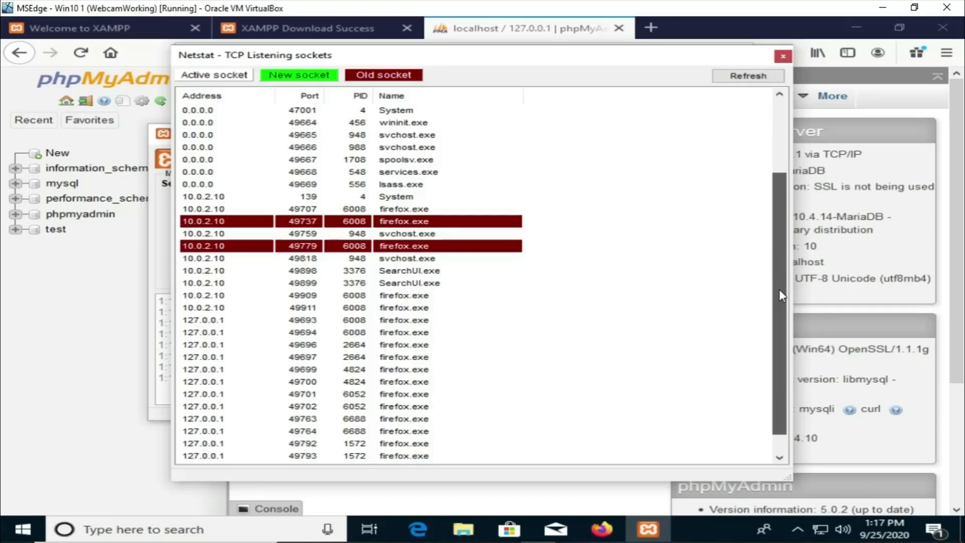
pyautogui.scroll(-1, 744, 306)
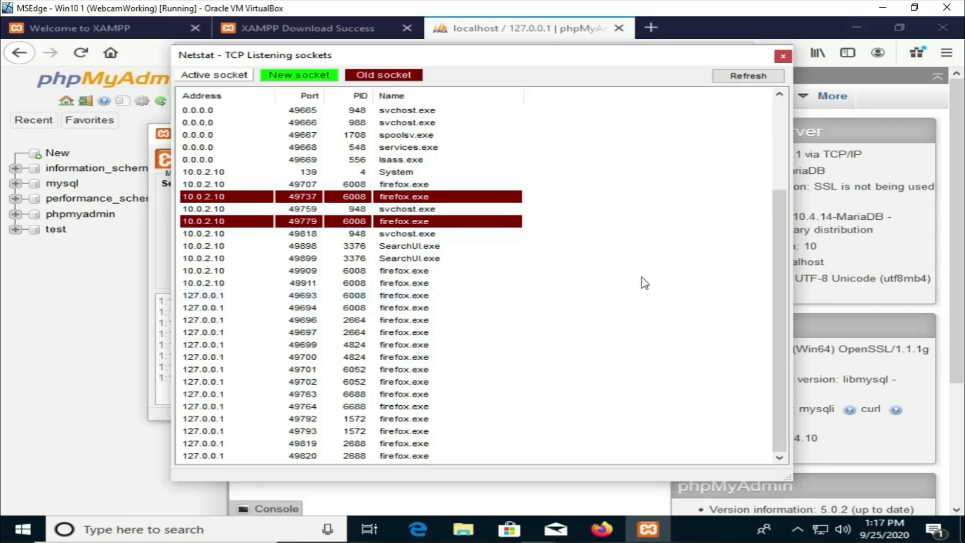
pyautogui.click(782, 55)
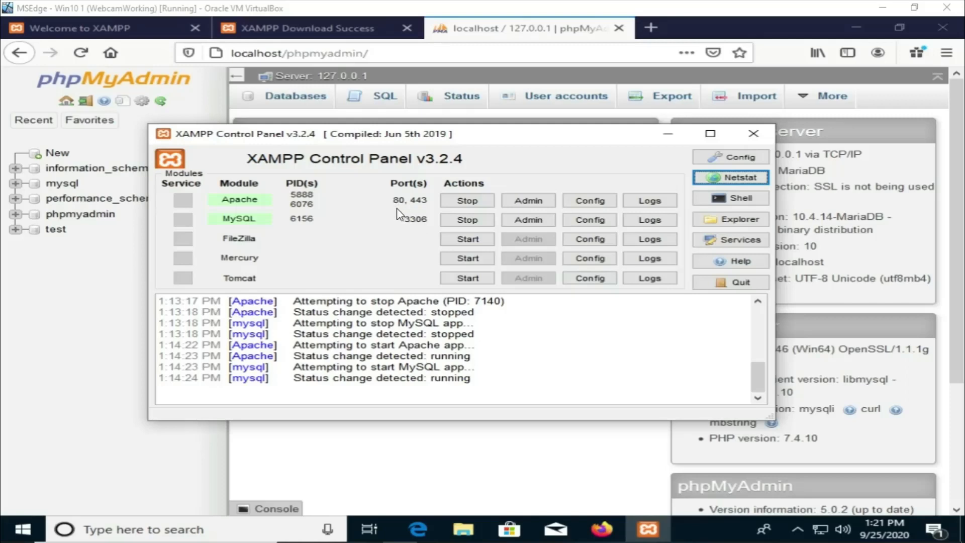
# Step: Stop Apache and MySQL and open Apache's httpd.conf configuration file
pyautogui.click(467, 201)
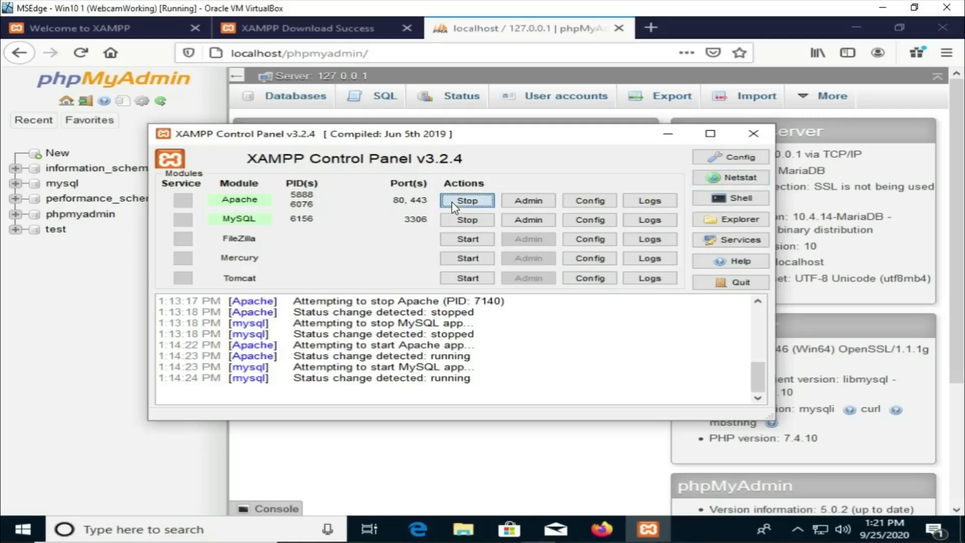
pyautogui.click(464, 220)
pyautogui.click(597, 202)
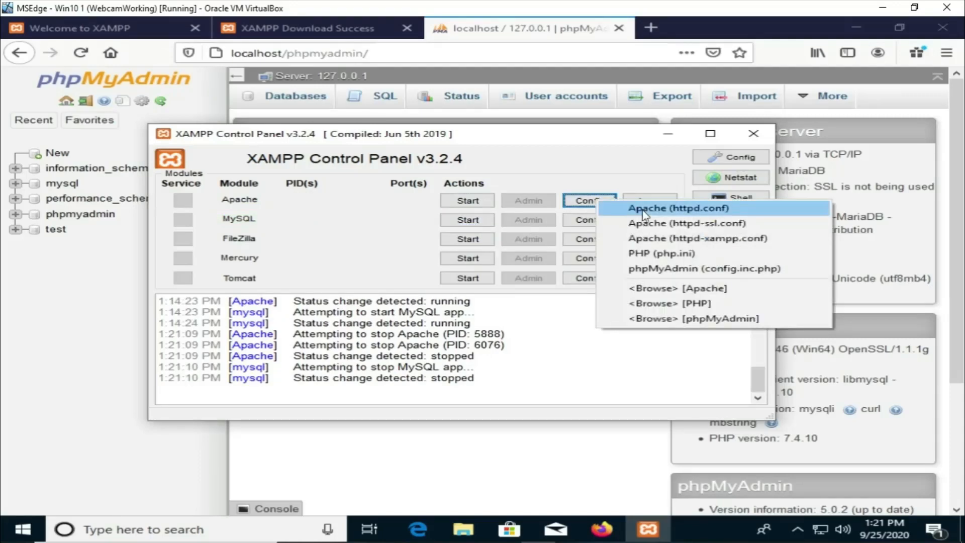
pyautogui.click(644, 210)
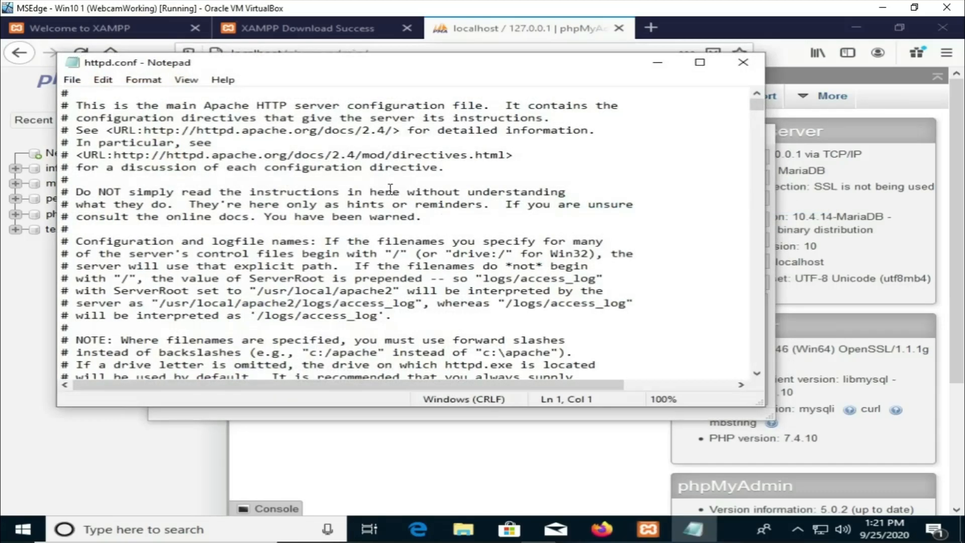
# Step: Scroll through httpd.conf to examine the ServerRoot and Listen directives
pyautogui.click(391, 190)
pyautogui.scroll(-7, 390, 190)
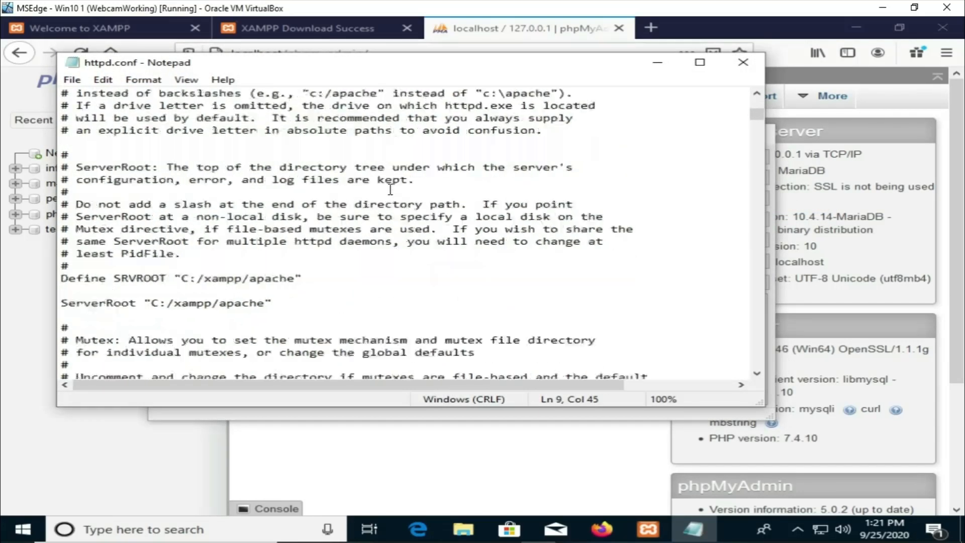
pyautogui.scroll(-4, 390, 190)
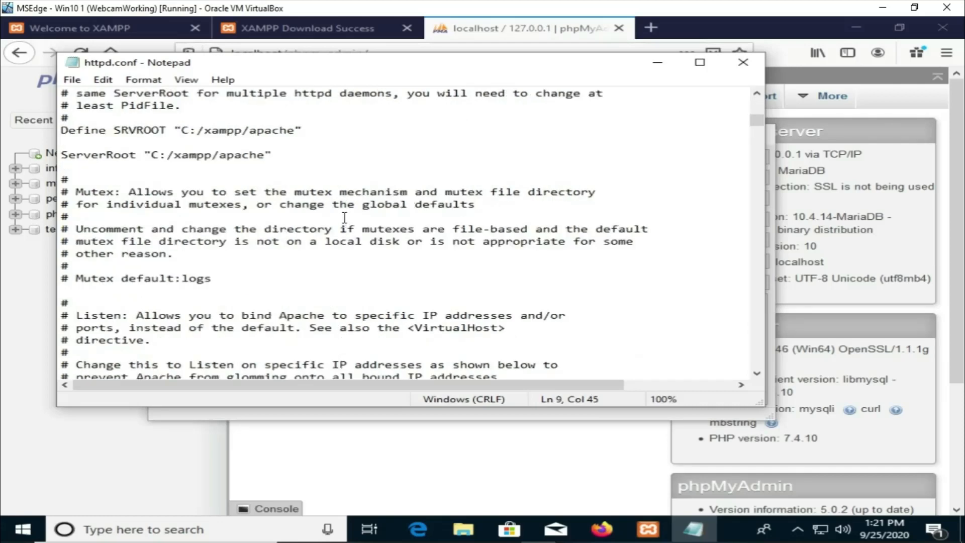
pyautogui.scroll(-3, 344, 217)
pyautogui.scroll(4, 344, 217)
pyautogui.scroll(-4, 347, 220)
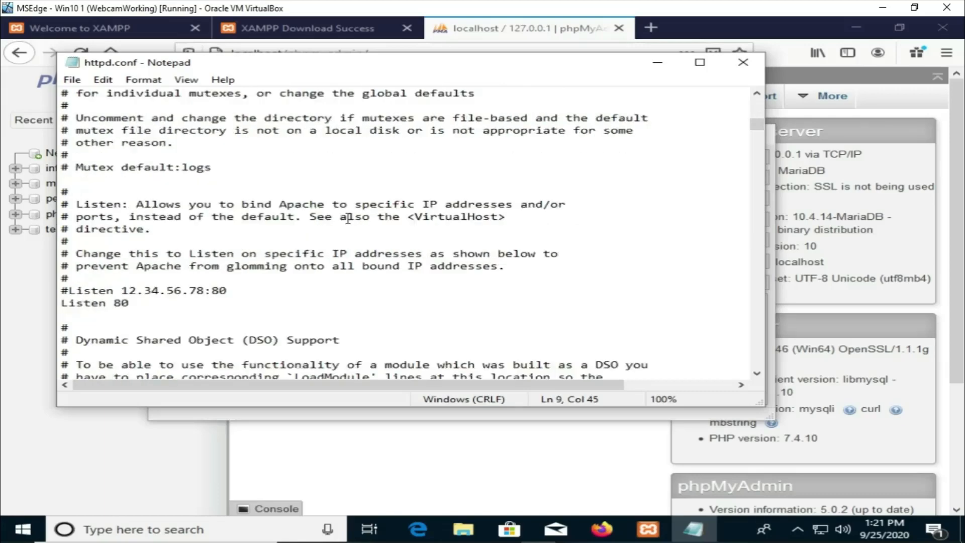
pyautogui.scroll(-12, 347, 219)
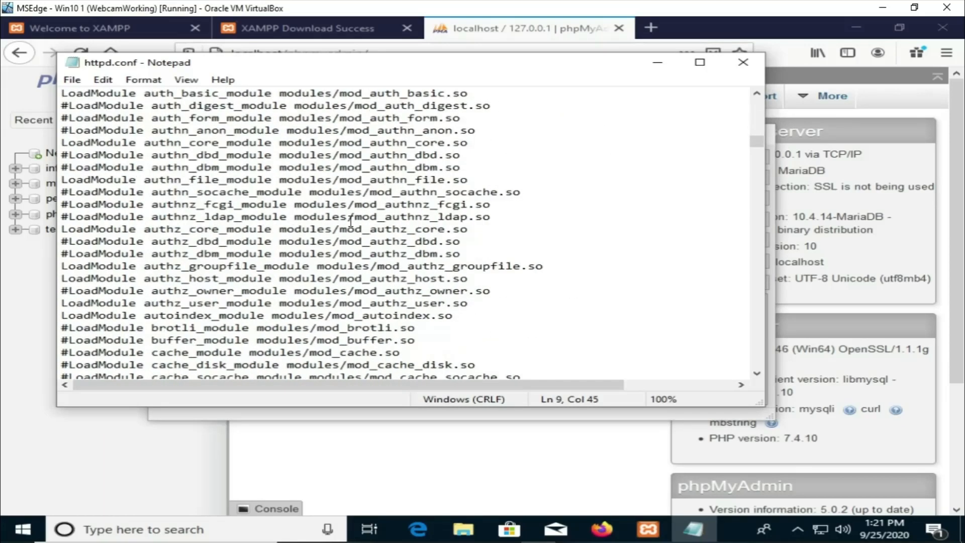
pyautogui.scroll(10, 351, 222)
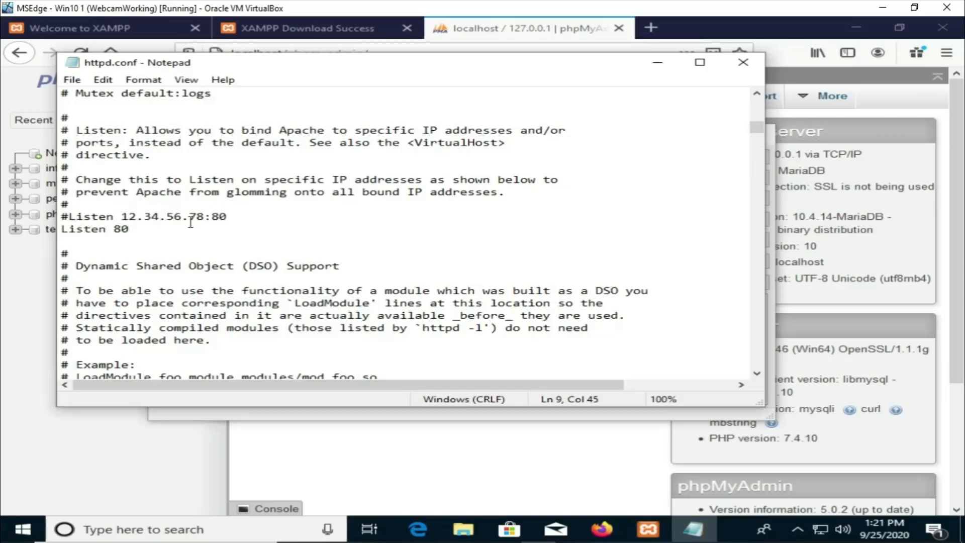
# Step: Change both Listen directives in httpd.conf to port 8080, save the file and close Notepad
pyautogui.click(228, 218)
pyautogui.write('80')
pyautogui.press('Down')
pyautogui.write('80')
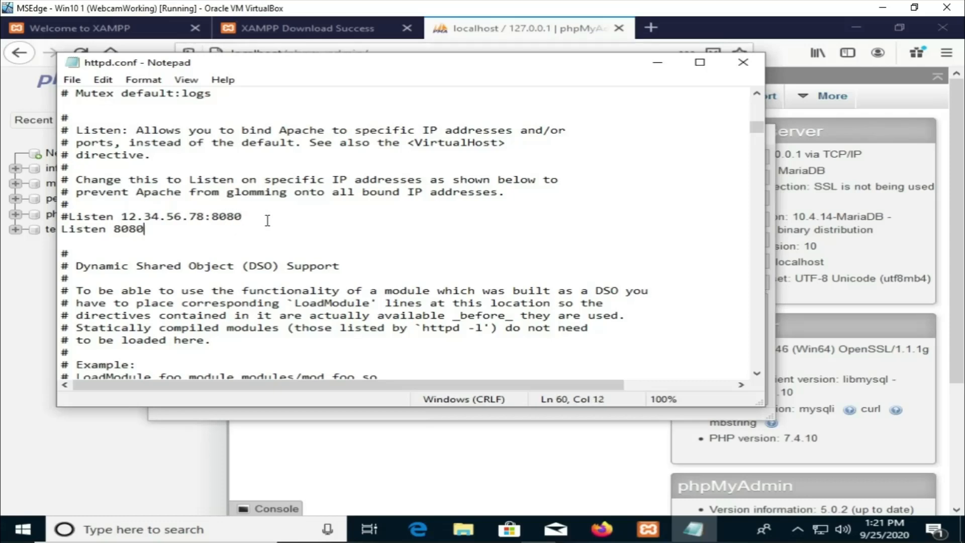
pyautogui.click(75, 83)
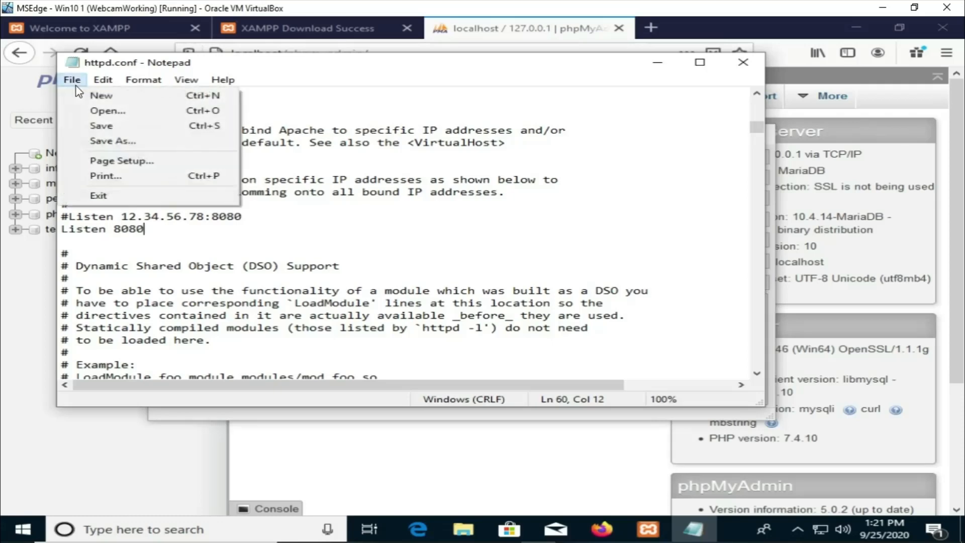
pyautogui.click(92, 125)
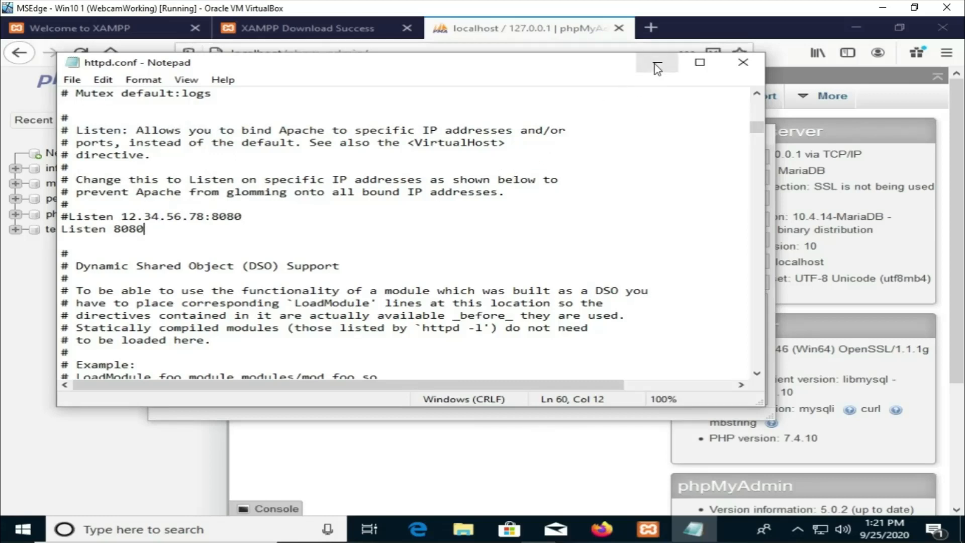
pyautogui.click(741, 61)
# Step: Start Apache and MySQL to check Apache's ports, then stop both services again
pyautogui.click(466, 200)
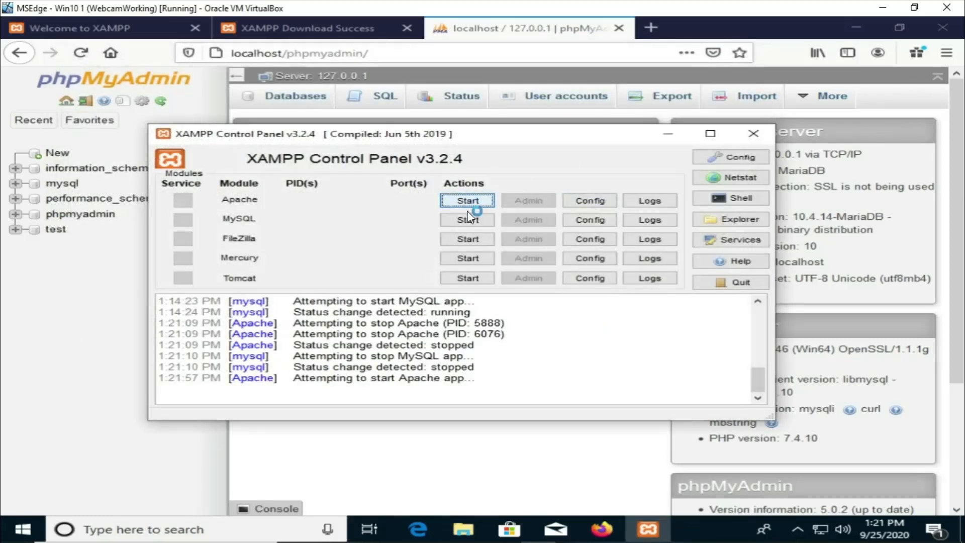
pyautogui.click(468, 221)
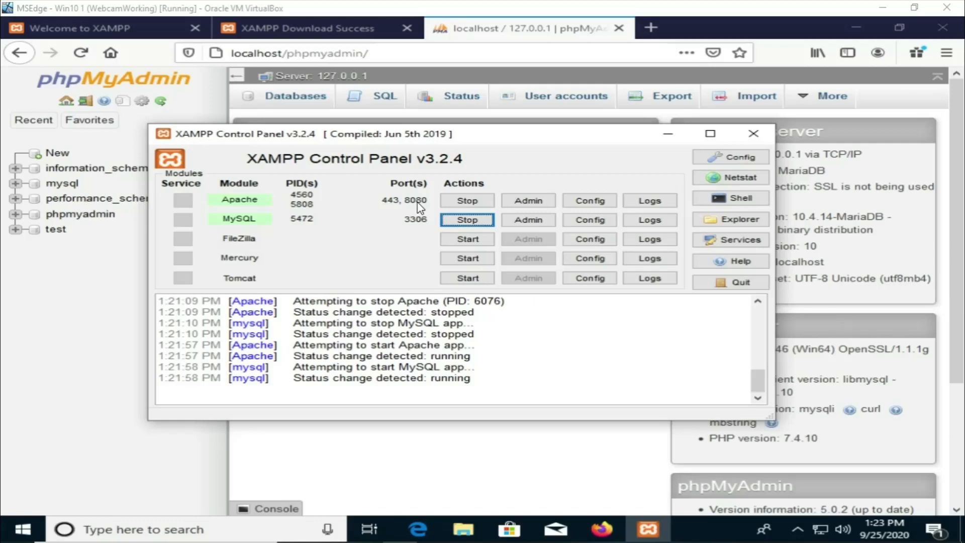
pyautogui.click(457, 201)
pyautogui.click(457, 221)
# Step: Reopen Apache's httpd.conf, restore both Listen directives to port 80, save the file and close Notepad
pyautogui.click(599, 201)
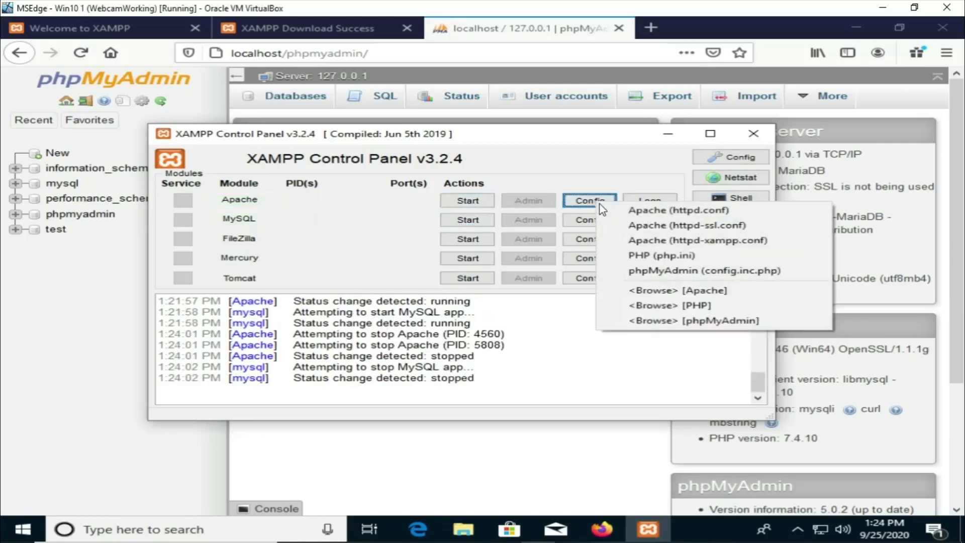
pyautogui.click(643, 212)
pyautogui.scroll(-5, 393, 216)
pyautogui.scroll(-12, 392, 216)
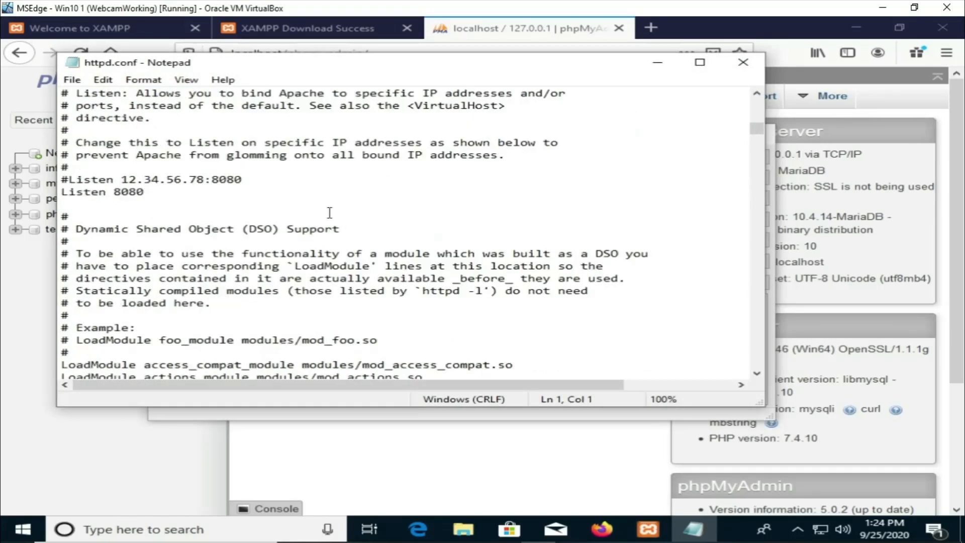
pyautogui.click(276, 179)
pyautogui.press('BackSpace')
pyautogui.press('BackSpace')
pyautogui.press('Down')
pyautogui.press('BackSpace')
pyautogui.press('BackSpace')
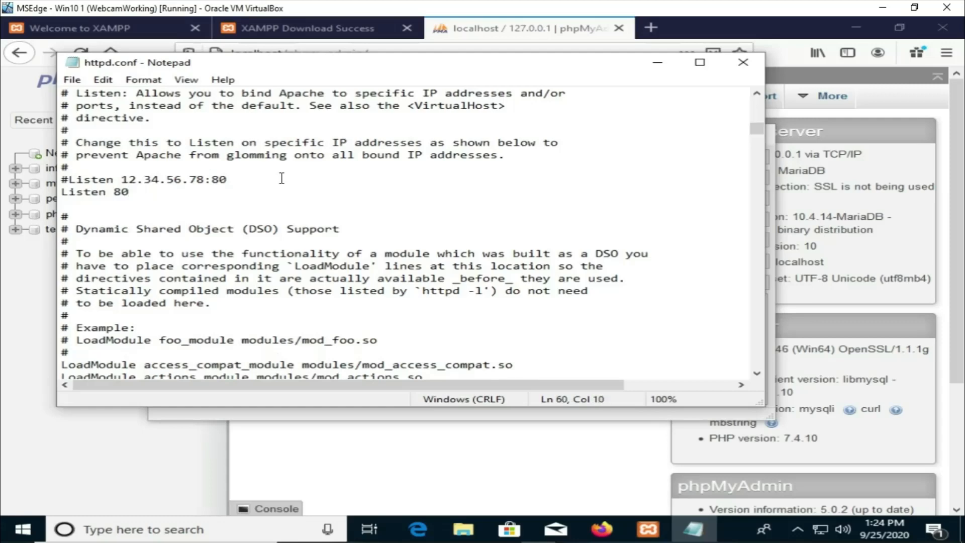
pyautogui.click(72, 79)
pyautogui.click(108, 122)
pyautogui.click(743, 64)
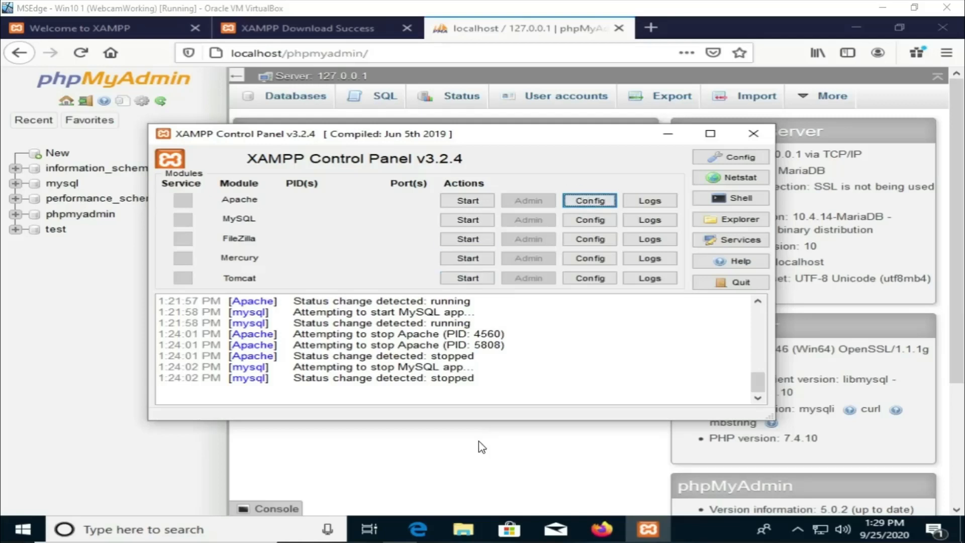
# Step: Open File Explorer and navigate to the C:\xampp\htdocs folder
pyautogui.click(463, 529)
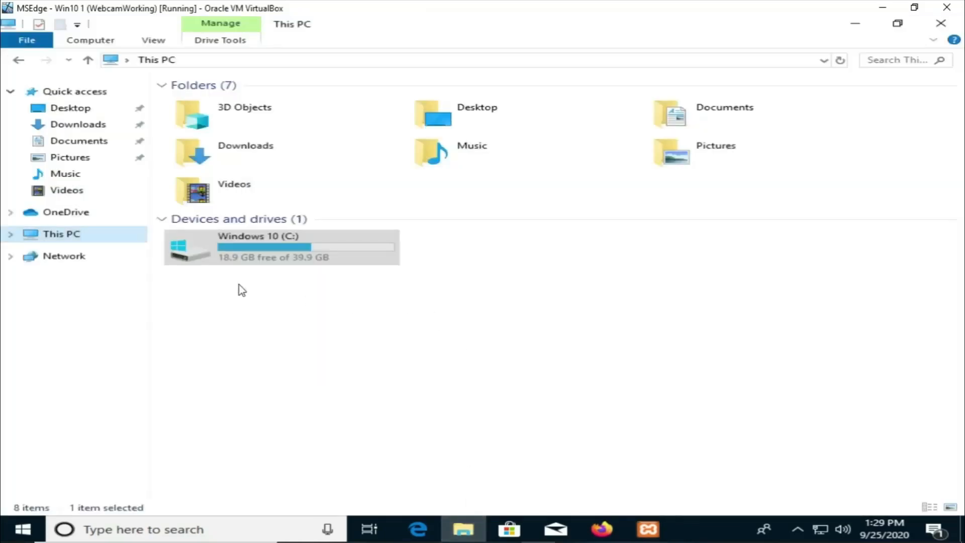
pyautogui.click(11, 234)
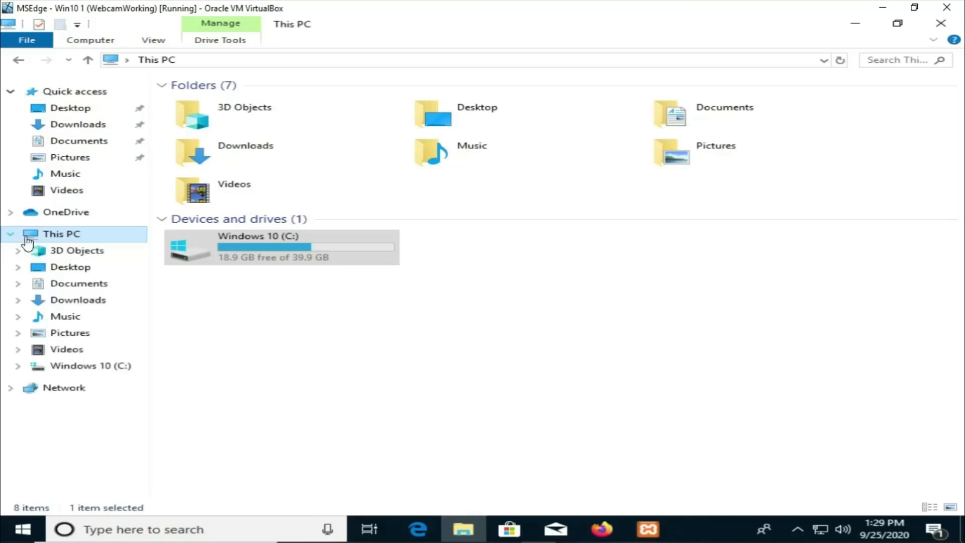
pyautogui.click(89, 367)
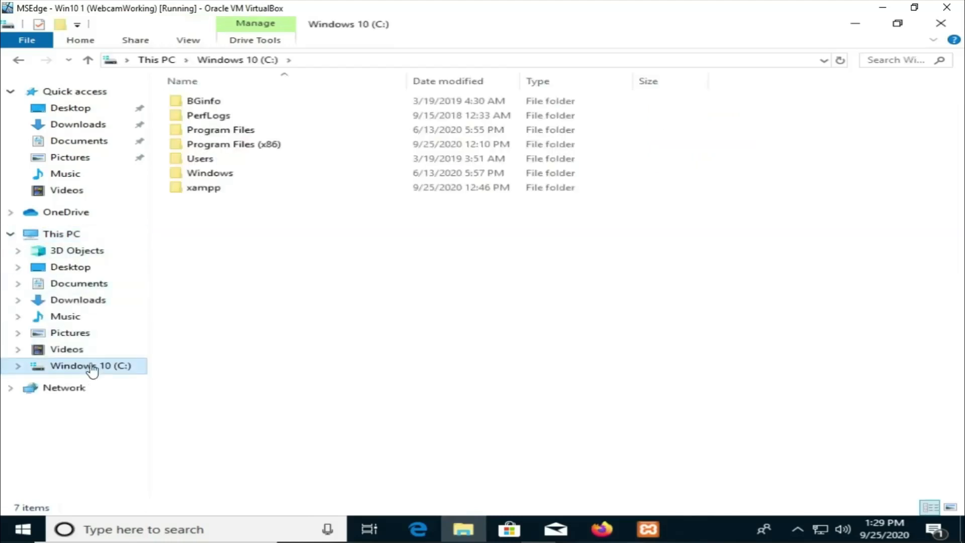
pyautogui.doubleClick(206, 191)
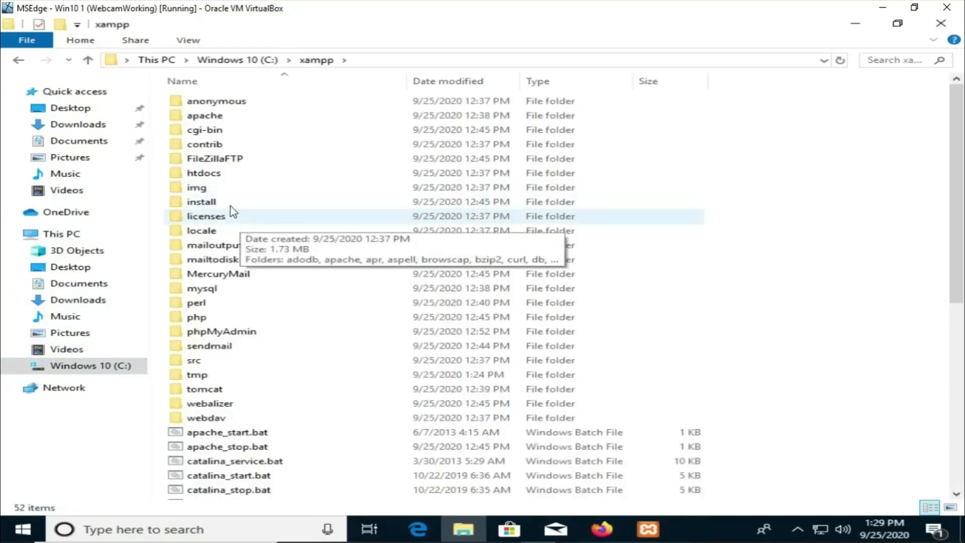
pyautogui.doubleClick(210, 174)
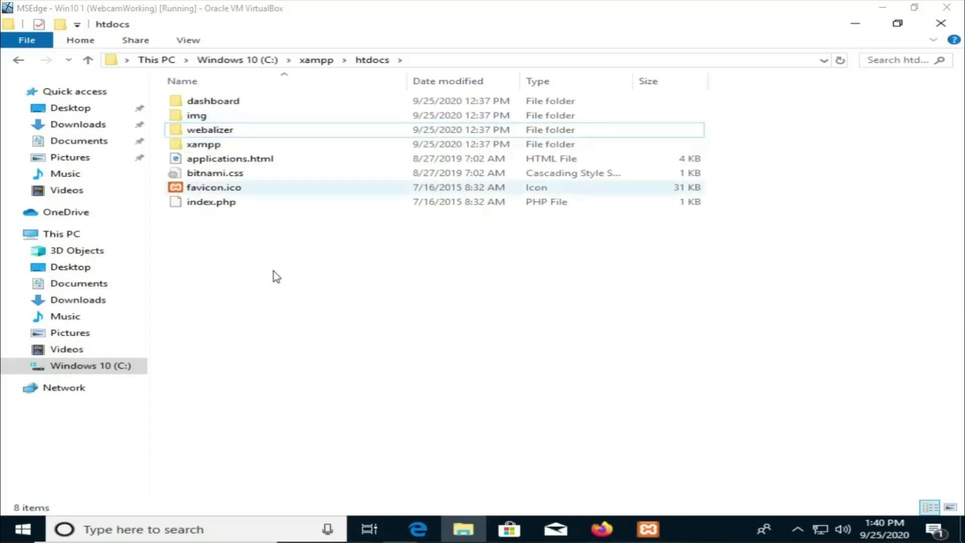
# Step: Create a new folder named site-1 inside htdocs
pyautogui.rightClick(231, 242)
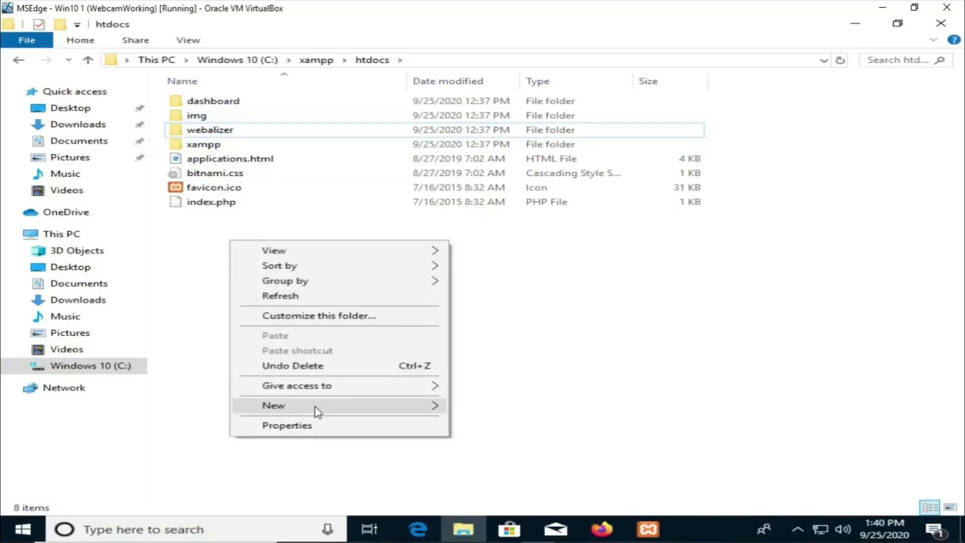
pyautogui.moveTo(370, 410)
pyautogui.click(513, 266)
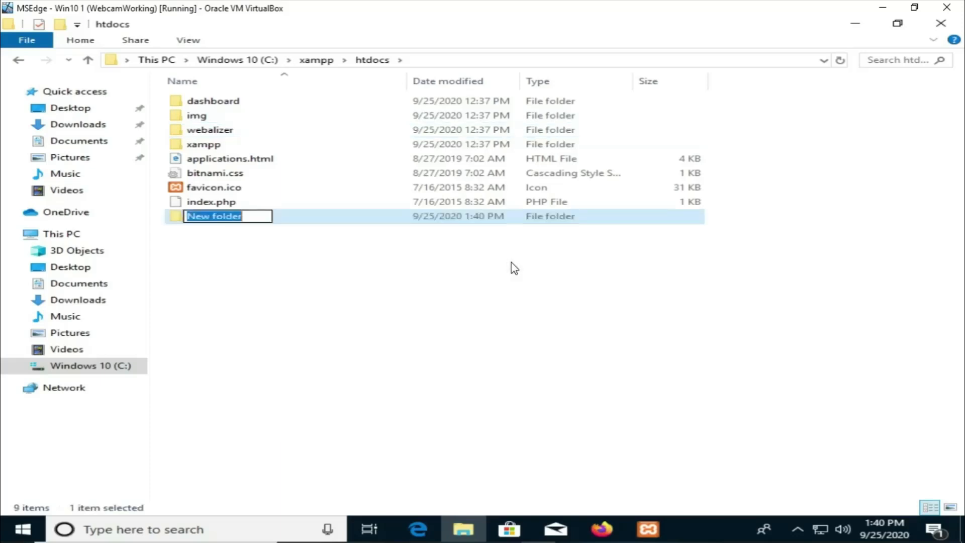
pyautogui.write('site-=')
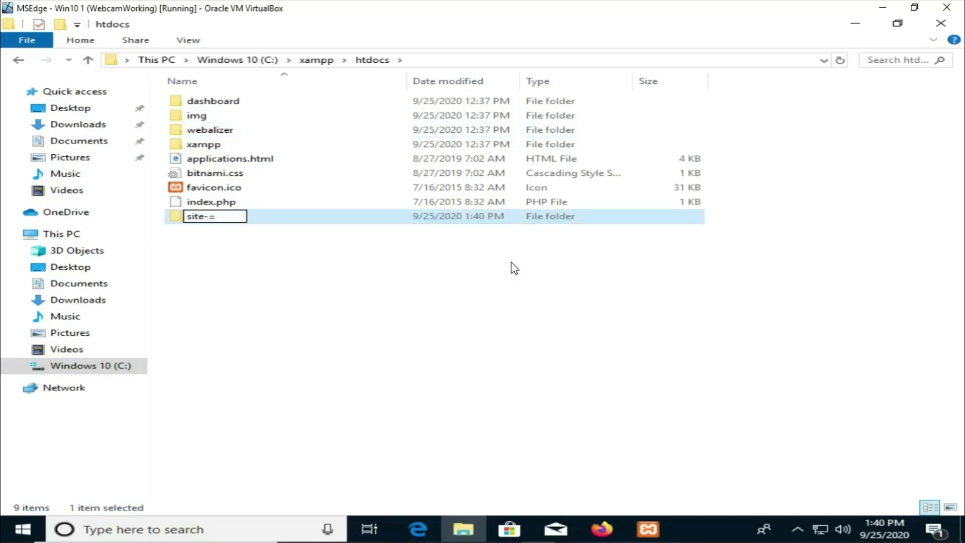
pyautogui.press('BackSpace')
pyautogui.write('1')
pyautogui.press('Return')
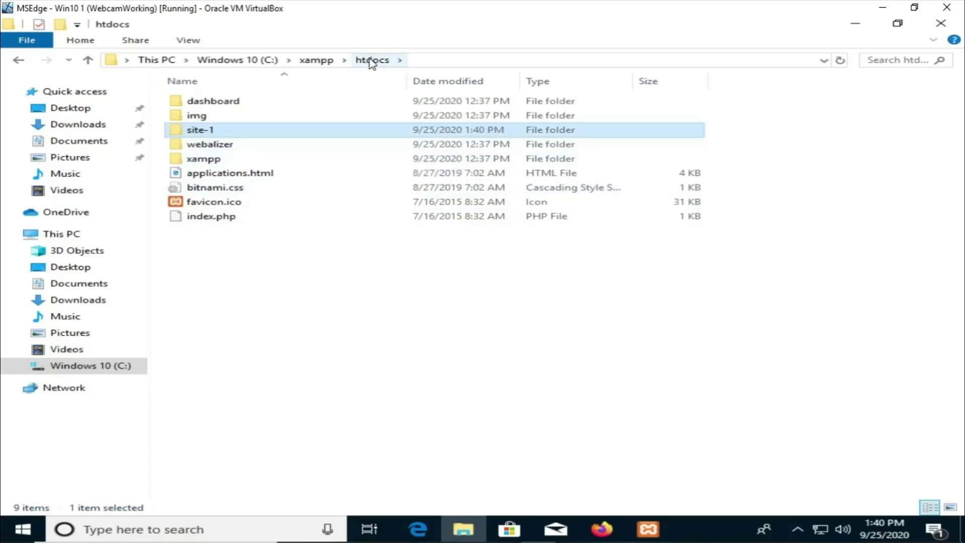
# Step: Open the site-1 folder and launch Notepad from the Windows search
pyautogui.doubleClick(195, 131)
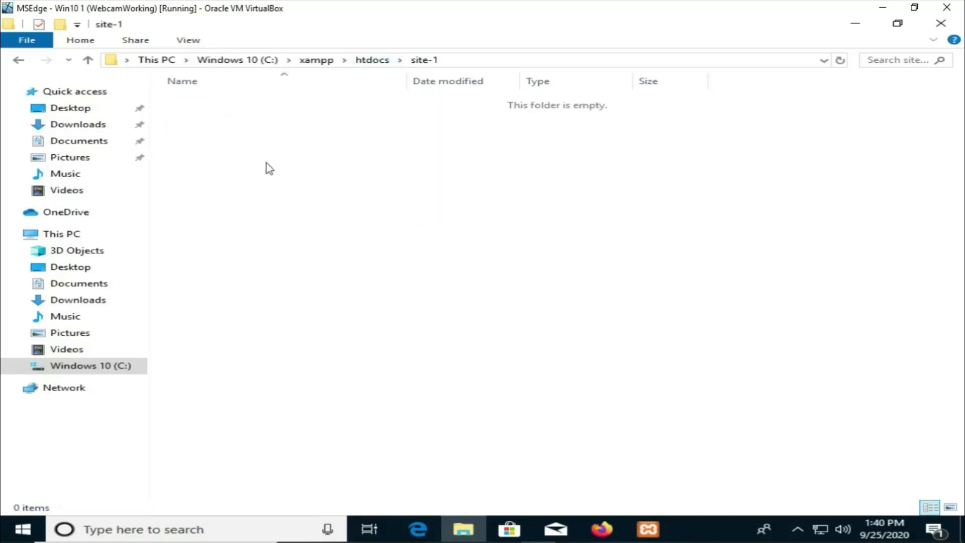
pyautogui.click(196, 528)
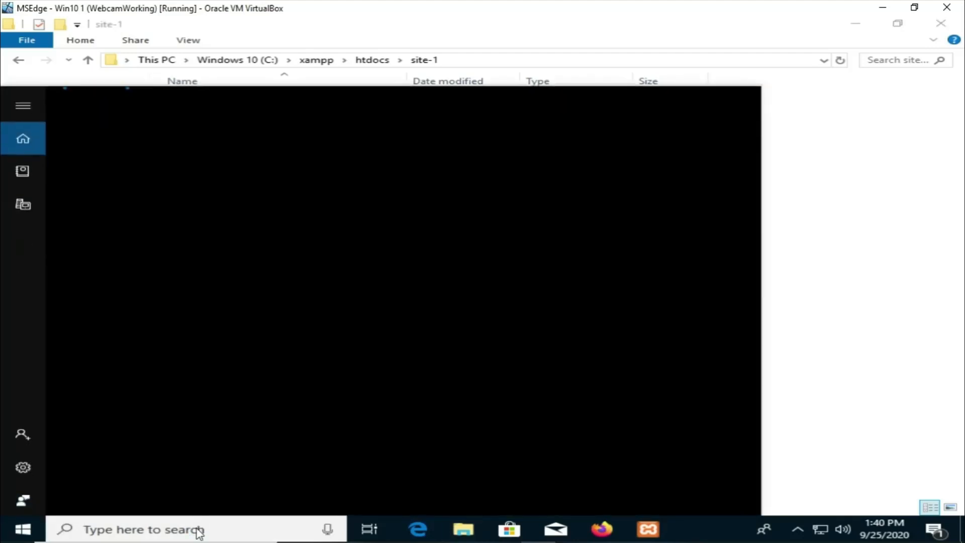
pyautogui.write('notepad')
pyautogui.press('Return')
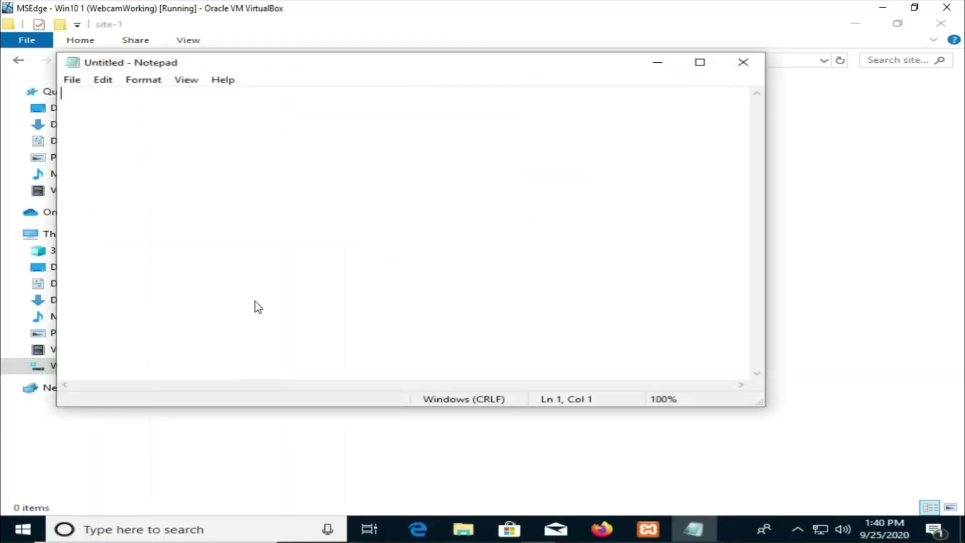
# Step: Save the empty Notepad document as index.php in the site-1 folder and close Notepad
pyautogui.hotkey('ctrl', 's')
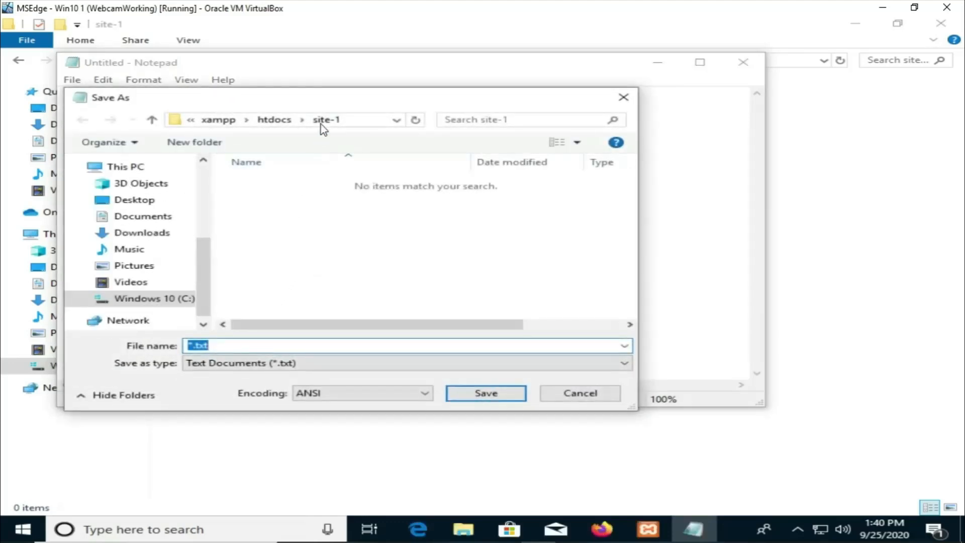
pyautogui.press('BackSpace')
pyautogui.write('index.php')
pyautogui.click(480, 398)
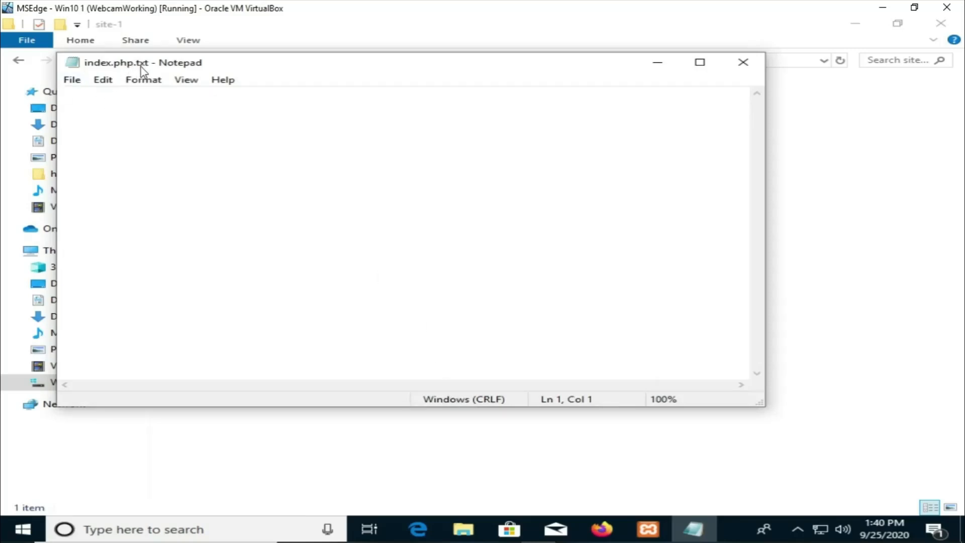
pyautogui.click(743, 62)
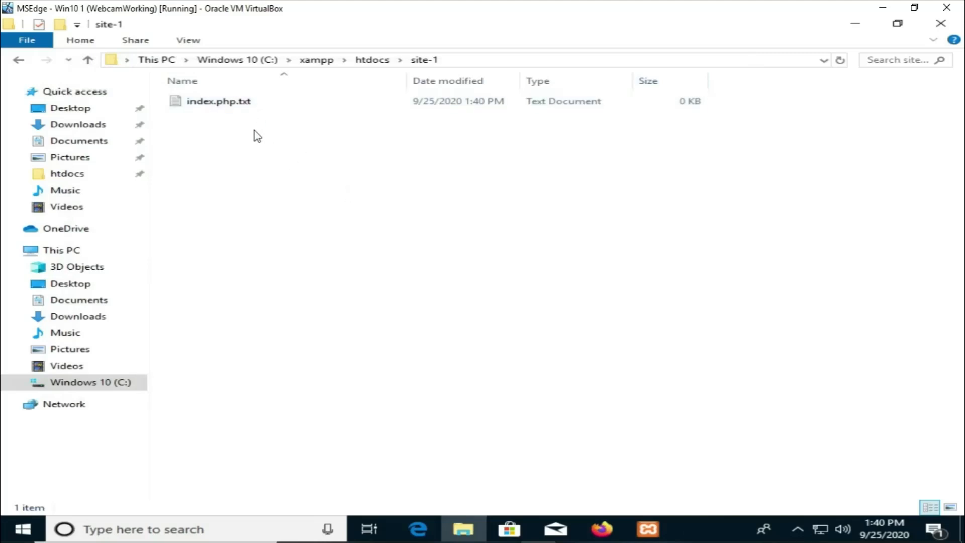
pyautogui.rightClick(246, 104)
pyautogui.click(286, 316)
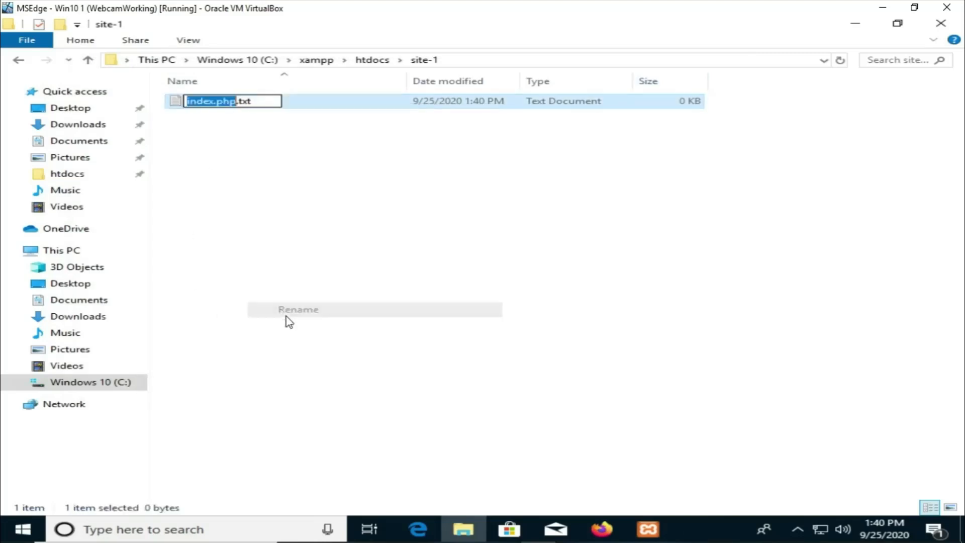
pyautogui.click(270, 96)
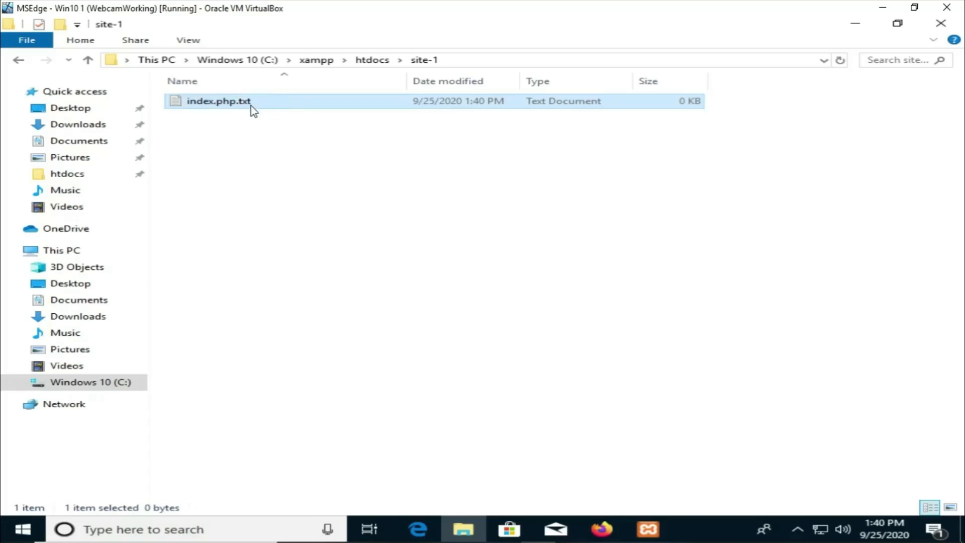
# Step: Rename index.php.txt to index.php by removing the .txt extension and confirm the extension change
pyautogui.rightClick(251, 106)
pyautogui.click(315, 309)
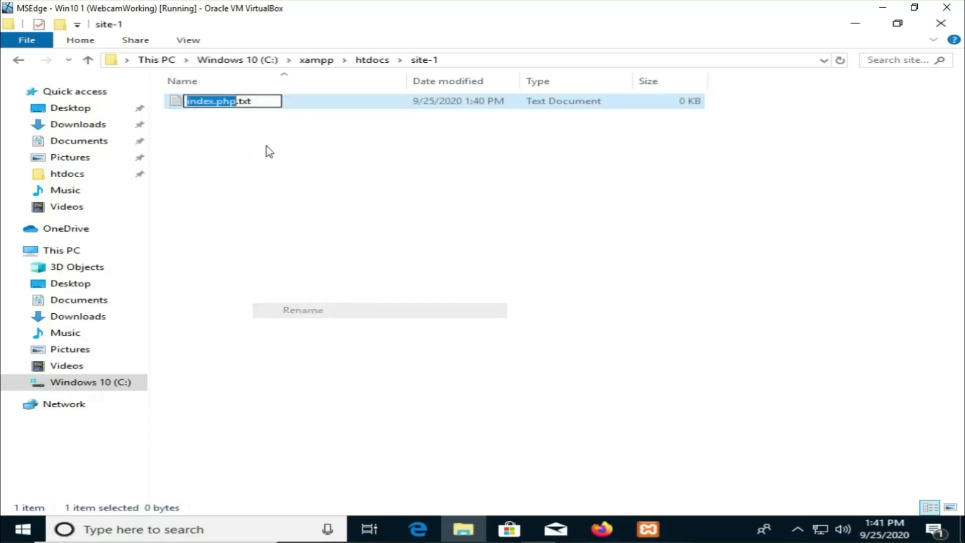
pyautogui.click(260, 102)
pyautogui.press('BackSpace')
pyautogui.press('BackSpace')
pyautogui.press('BackSpace')
pyautogui.press('BackSpace')
pyautogui.press('Return')
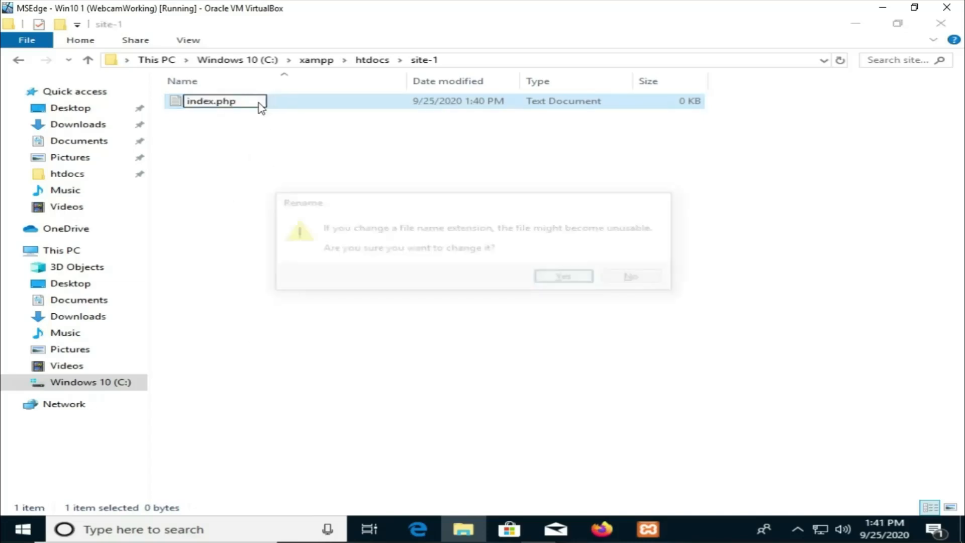
pyautogui.click(567, 277)
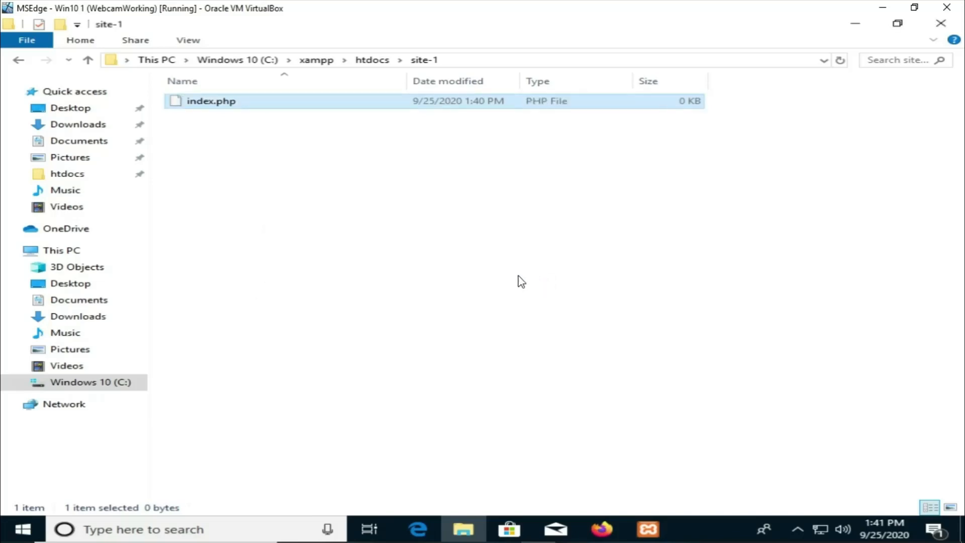
# Step: Launch Notepad from the Windows search
pyautogui.click(139, 528)
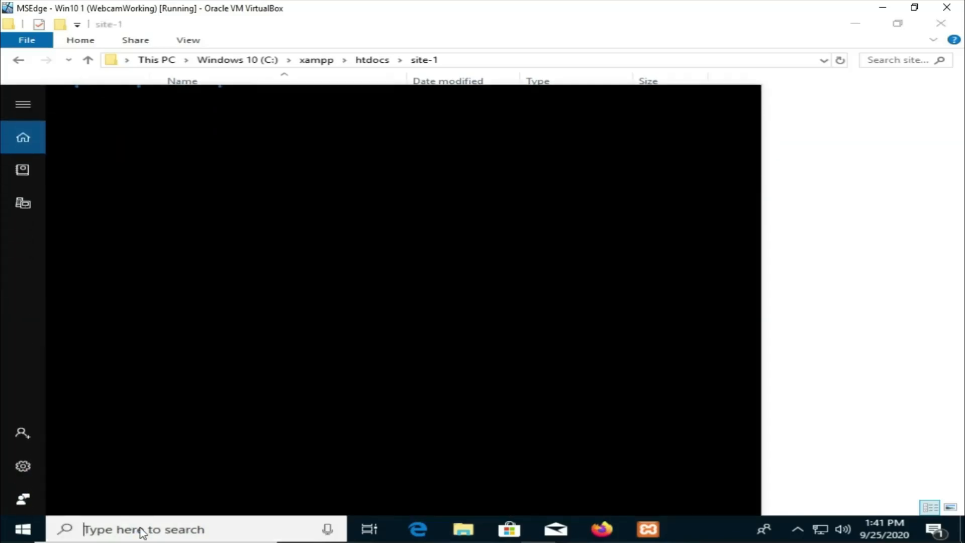
pyautogui.write('notepad')
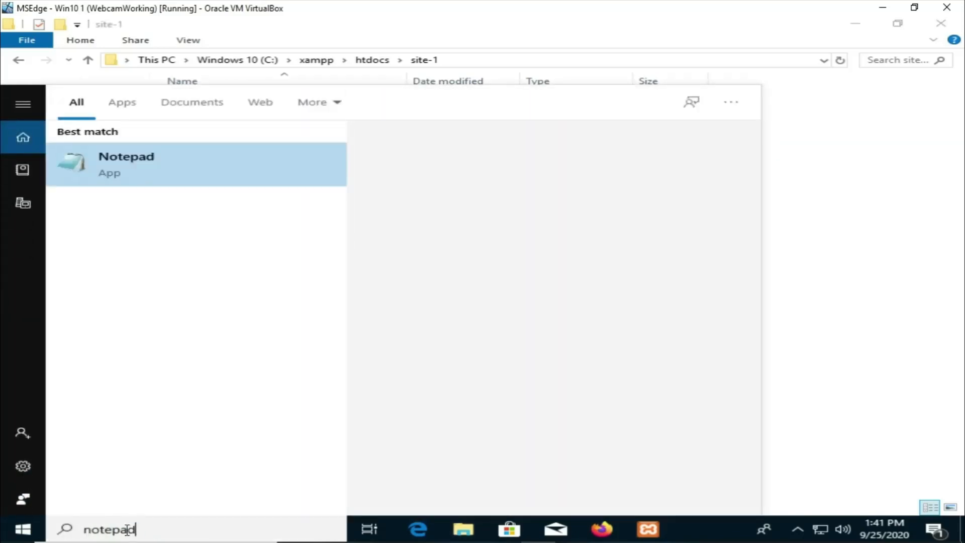
pyautogui.press('Return')
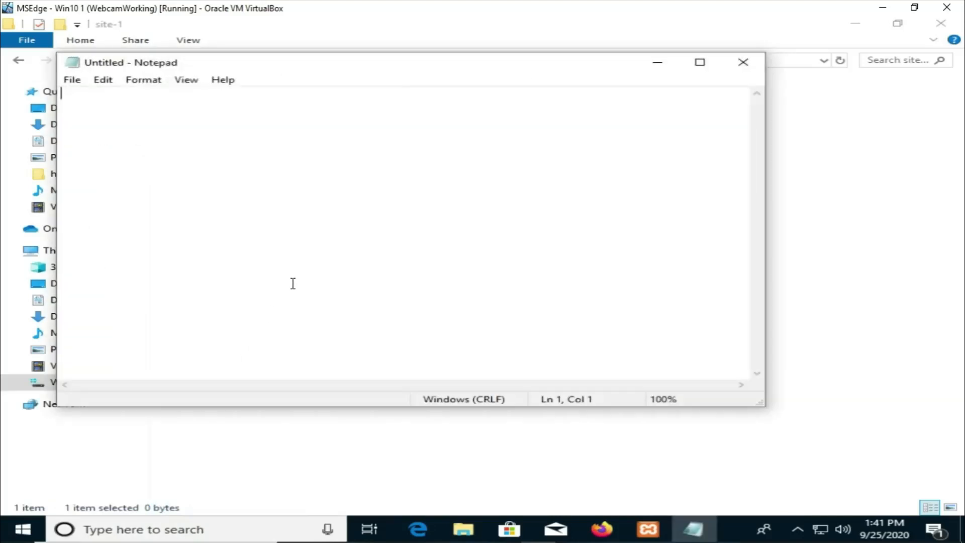
# Step: Save the empty Notepad document as welcome.php with the All Files type in the site-1 folder
pyautogui.click(71, 81)
pyautogui.click(121, 141)
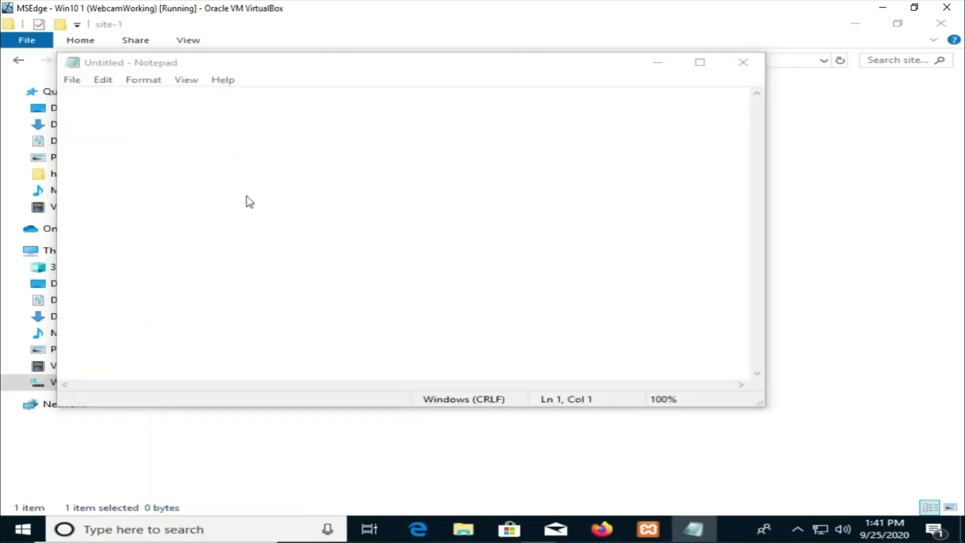
pyautogui.click(365, 363)
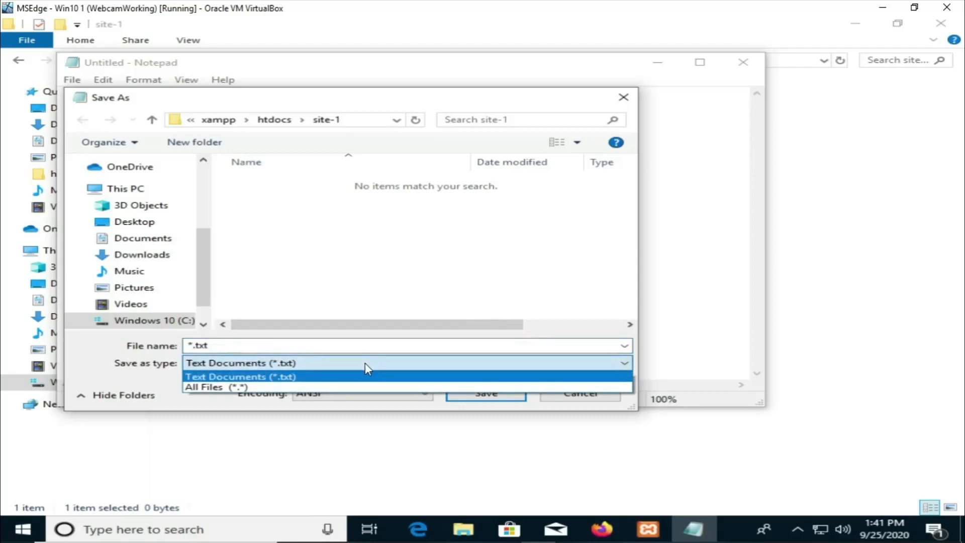
pyautogui.click(350, 388)
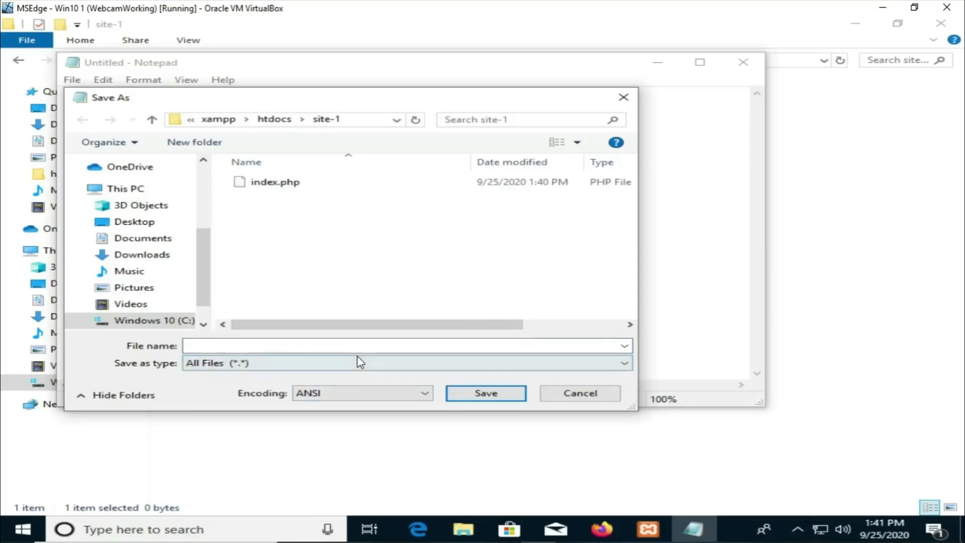
pyautogui.click(355, 365)
pyautogui.click(354, 369)
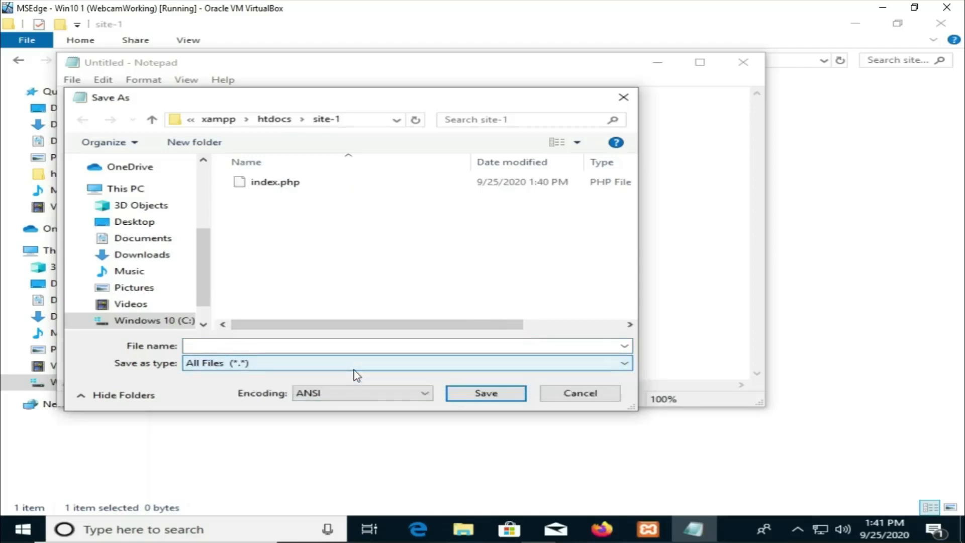
pyautogui.click(308, 343)
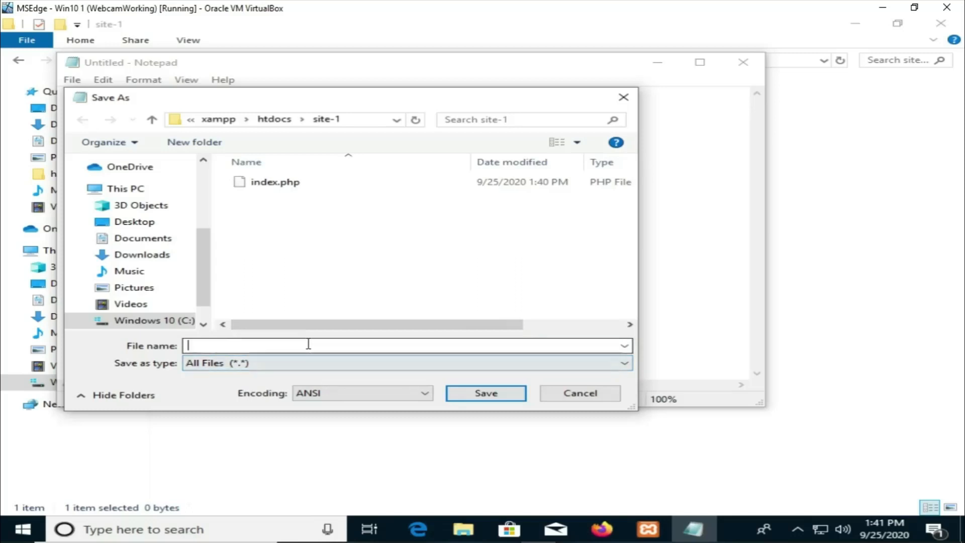
pyautogui.write('index.')
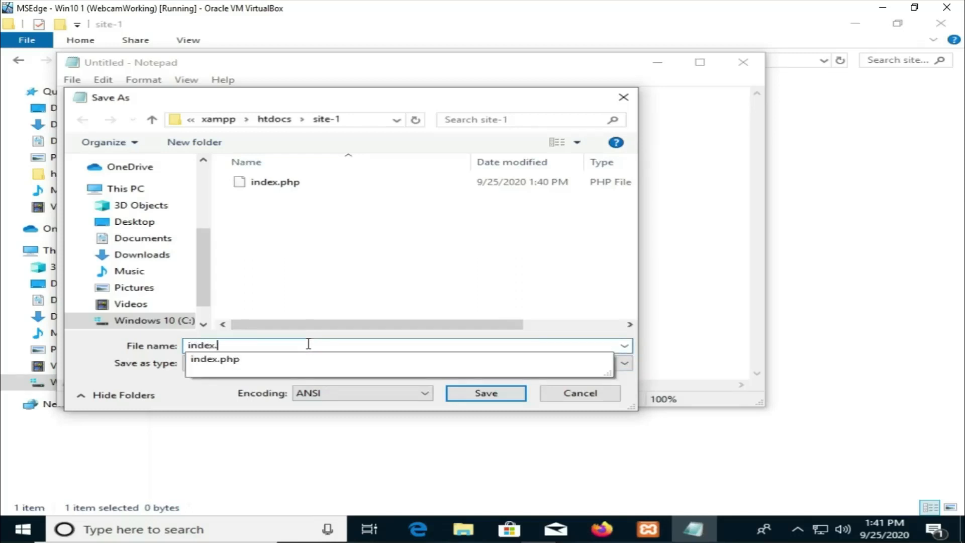
pyautogui.press('BackSpace')
pyautogui.press('BackSpace')
pyautogui.press('BackSpace')
pyautogui.press('BackSpace')
pyautogui.press('BackSpace')
pyautogui.write('wel')
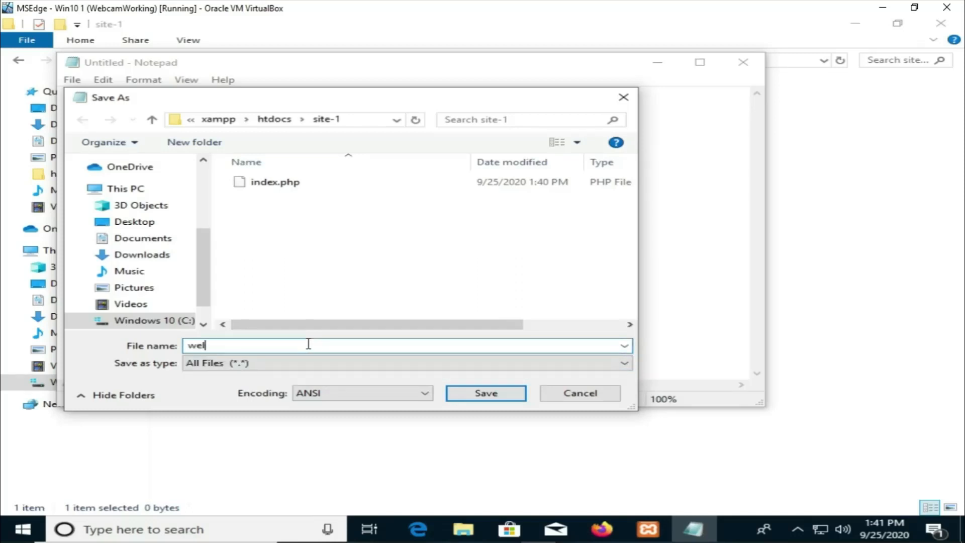
pyautogui.write('come.php')
pyautogui.press('Return')
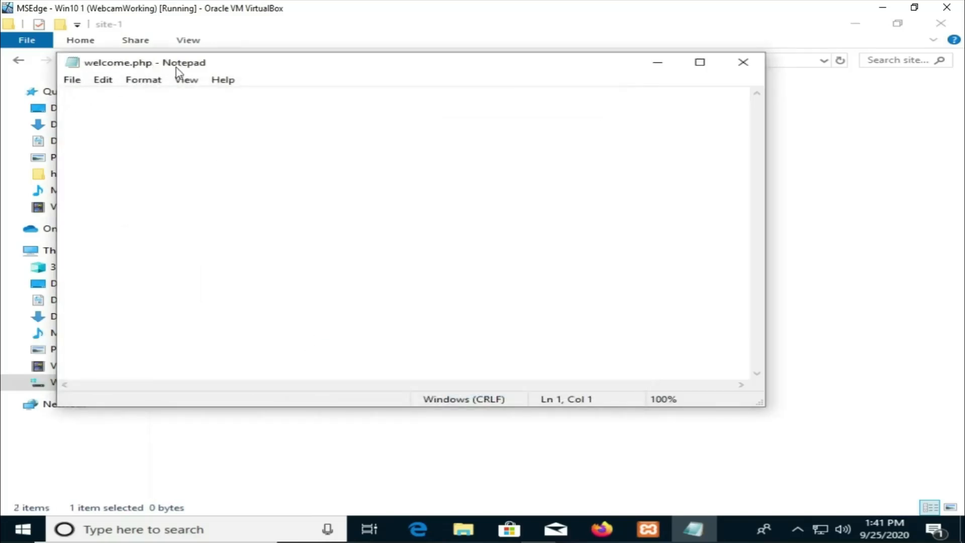
# Step: Save the document again as hello.php with the All Files type in the site-1 folder
pyautogui.moveTo(177, 72); pyautogui.dragTo(286, 123)
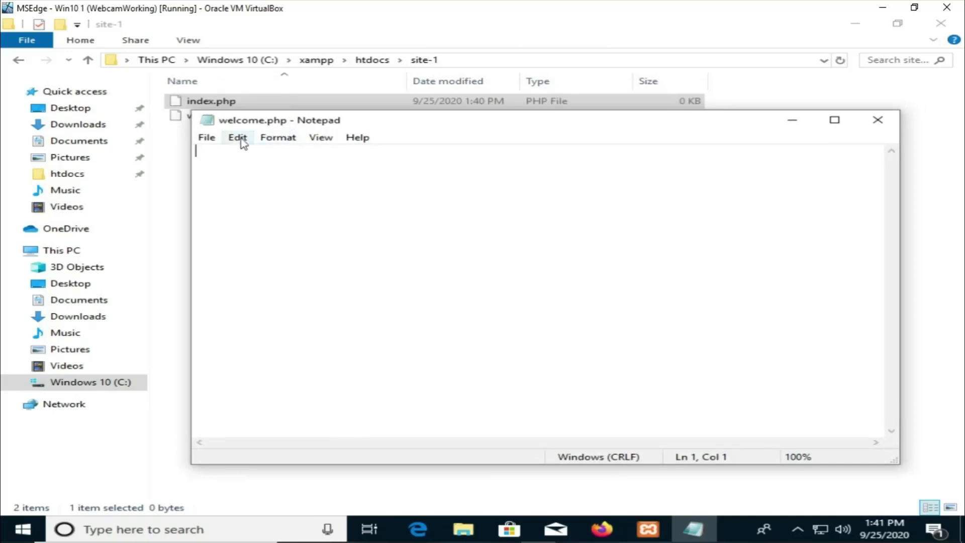
pyautogui.click(206, 137)
pyautogui.click(248, 197)
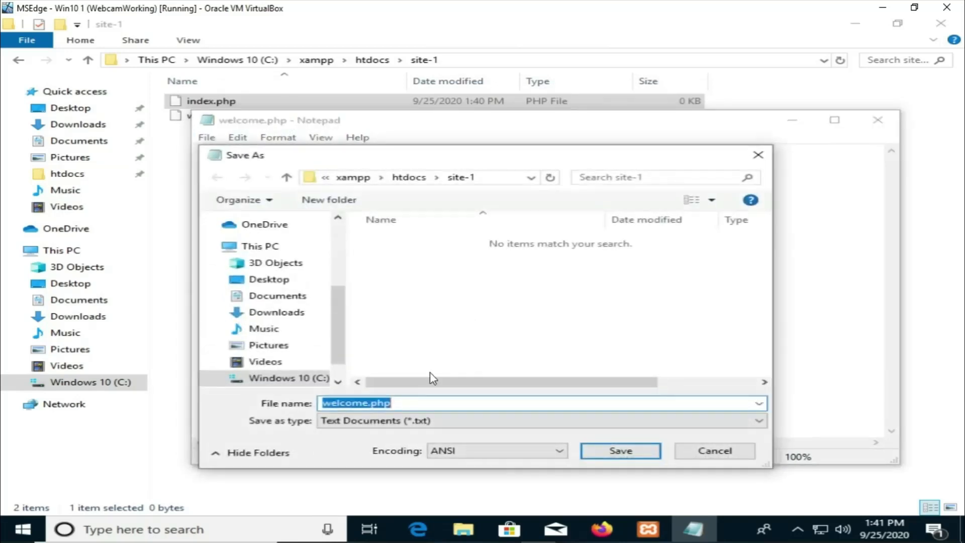
pyautogui.click(432, 421)
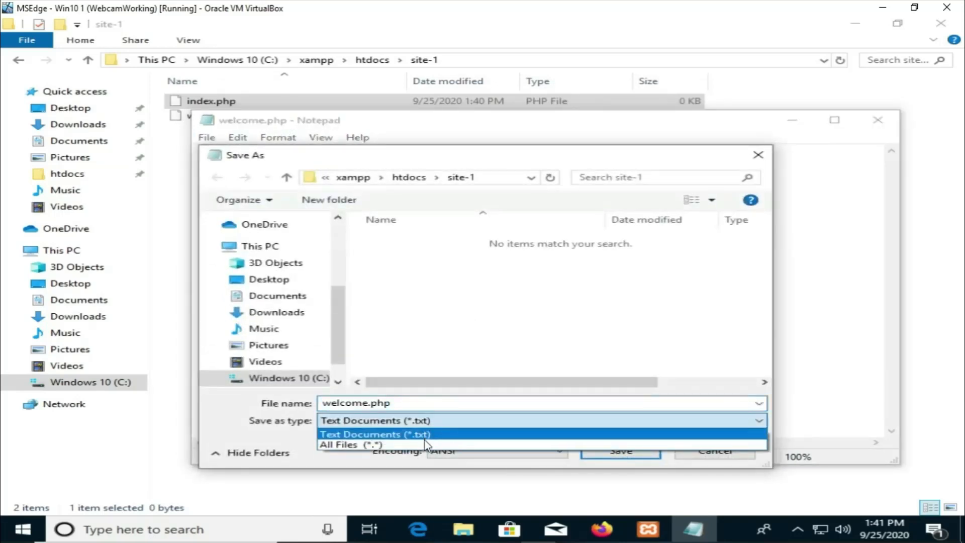
pyautogui.click(423, 444)
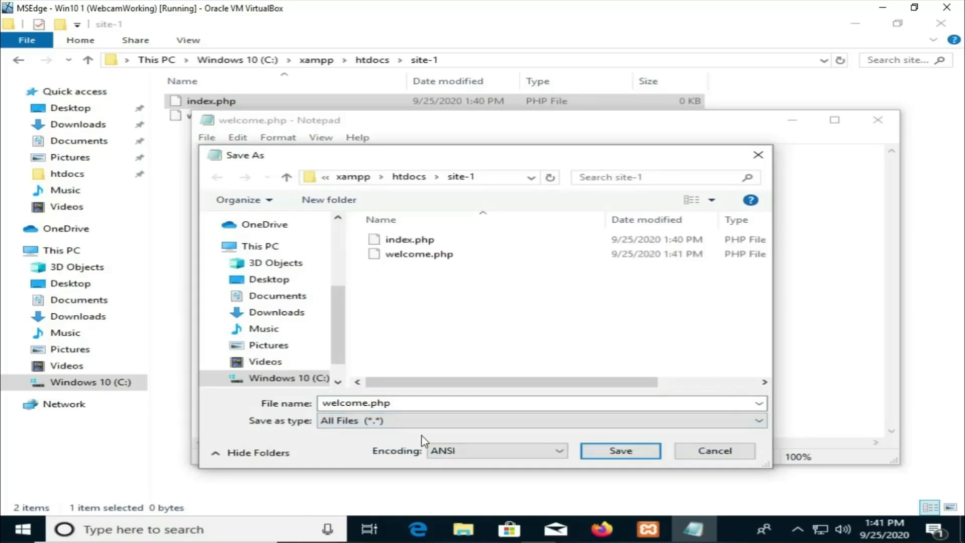
pyautogui.click(408, 402)
pyautogui.click(405, 404)
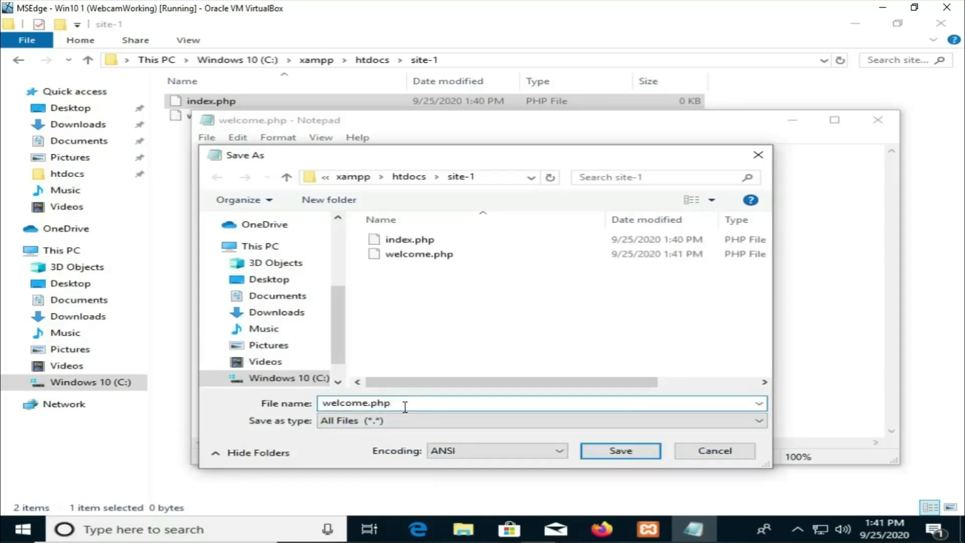
pyautogui.moveTo(367, 404); pyautogui.dragTo(321, 405)
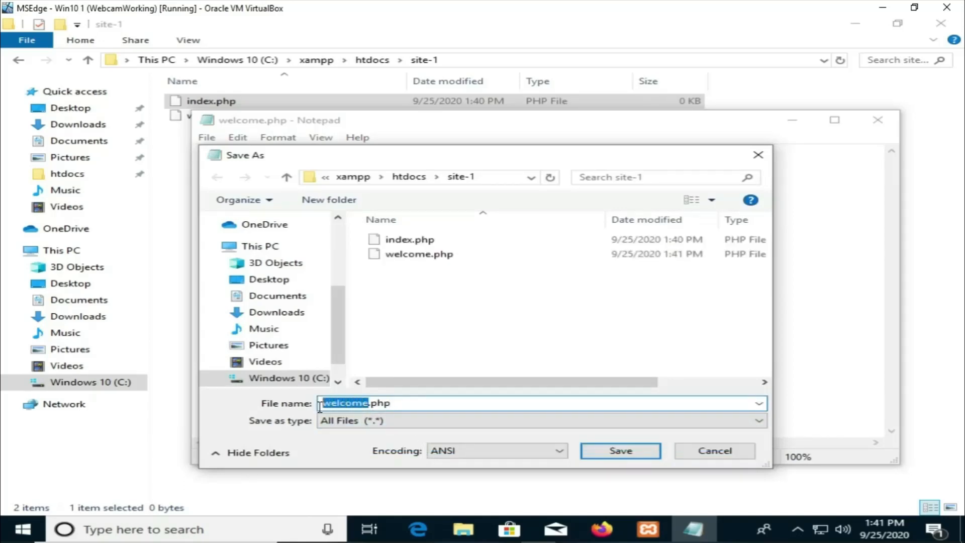
pyautogui.write('hellop')
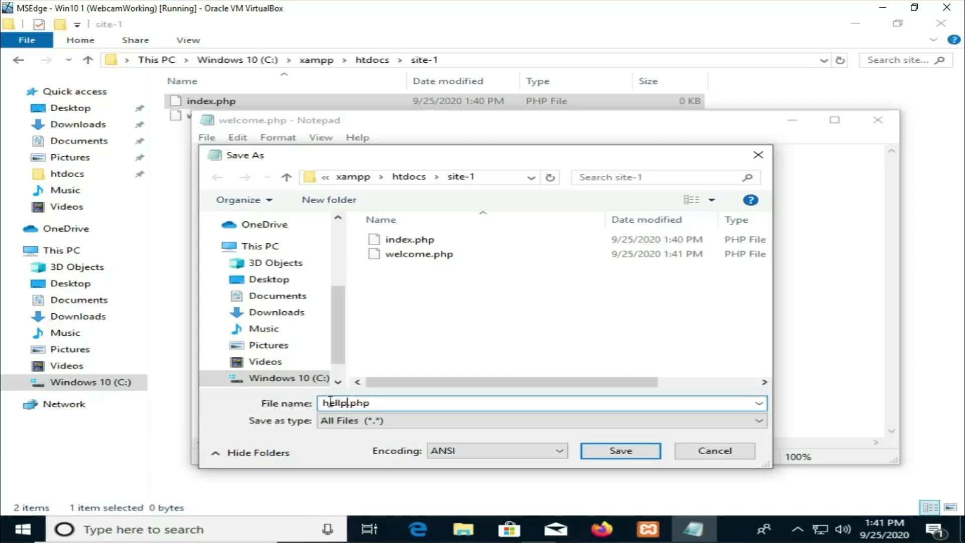
pyautogui.press('BackSpace')
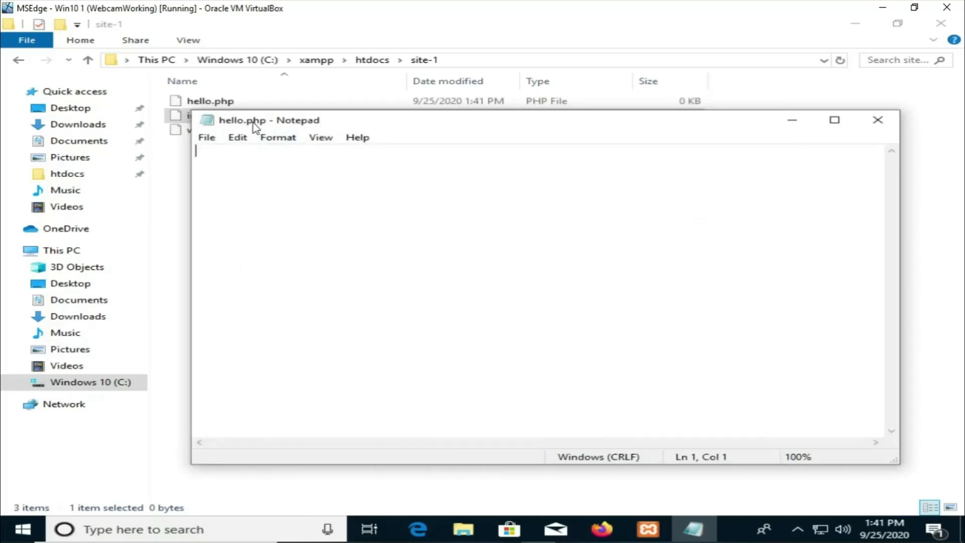
# Step: Open index.php from the site-1 folder in Notepad, showing all file types
pyautogui.moveTo(336, 127); pyautogui.dragTo(323, 164)
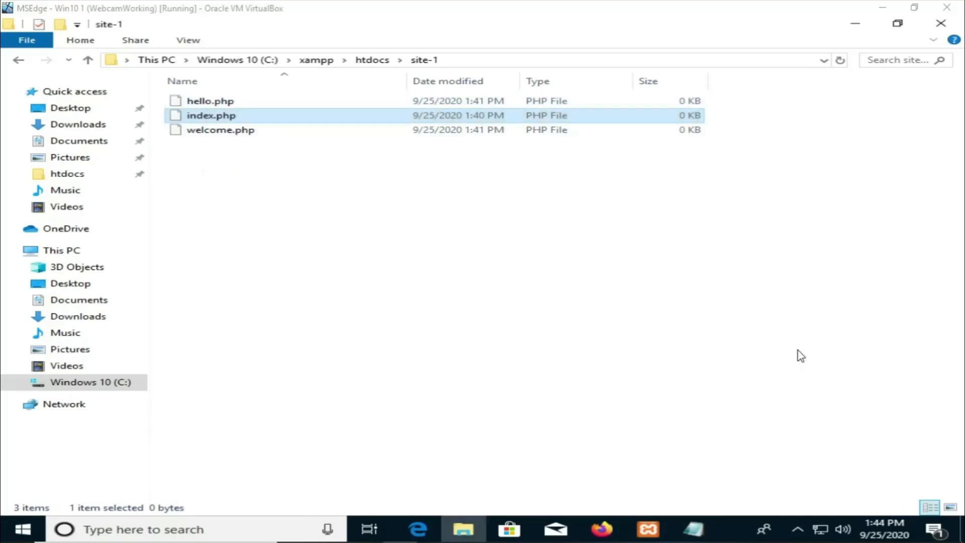
pyautogui.click(693, 528)
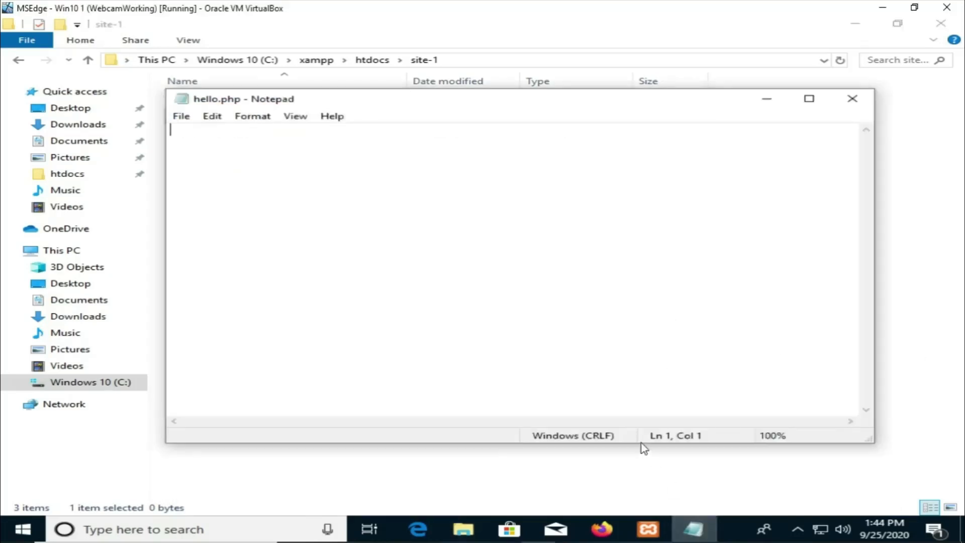
pyautogui.click(188, 122)
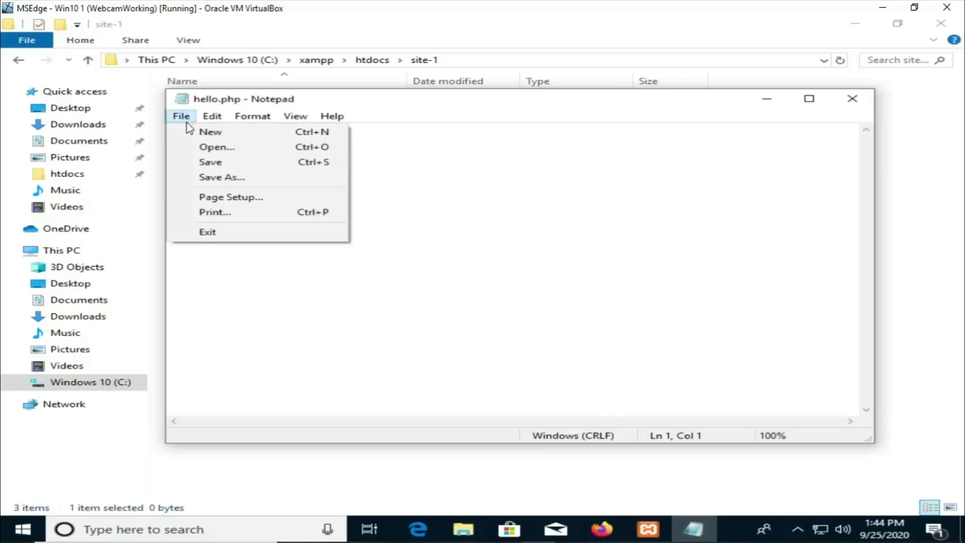
pyautogui.click(205, 146)
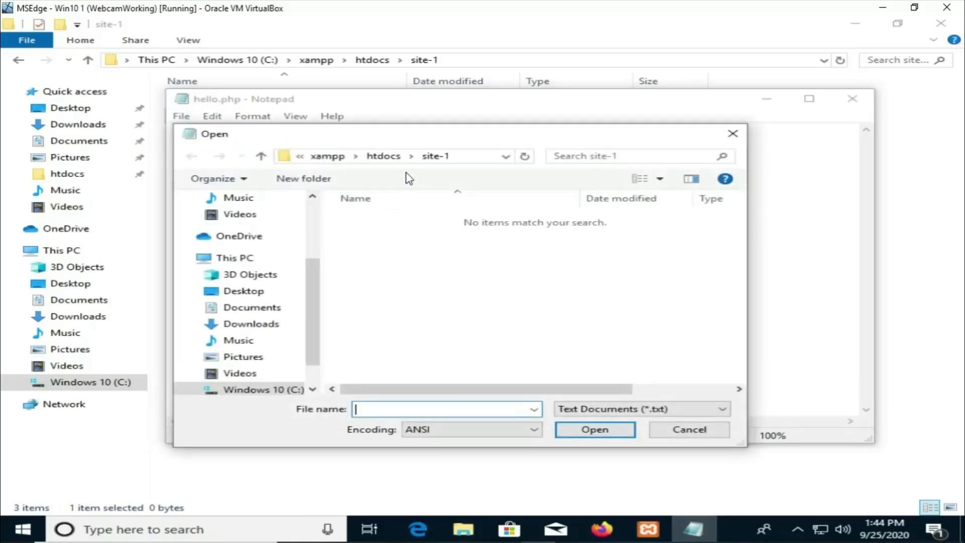
pyautogui.click(391, 157)
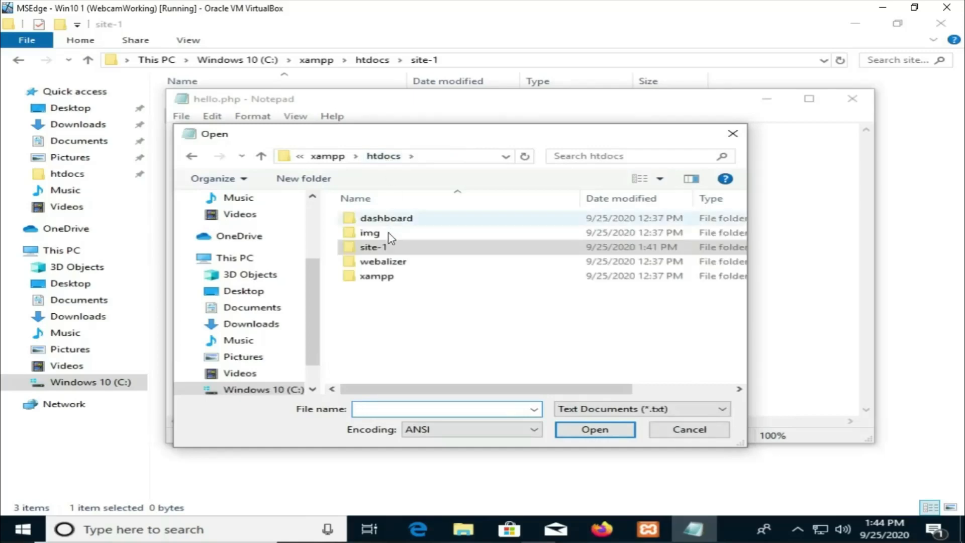
pyautogui.doubleClick(387, 248)
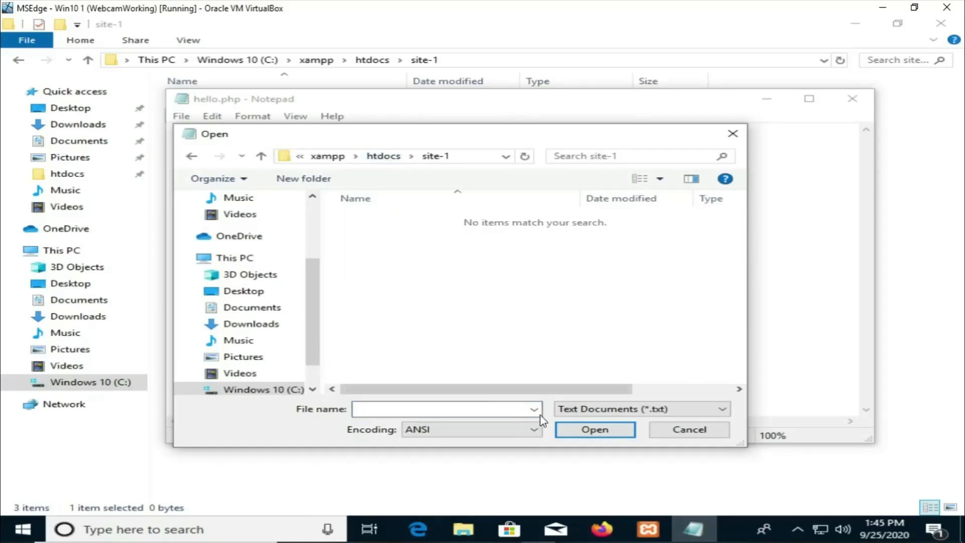
pyautogui.click(623, 408)
pyautogui.click(585, 433)
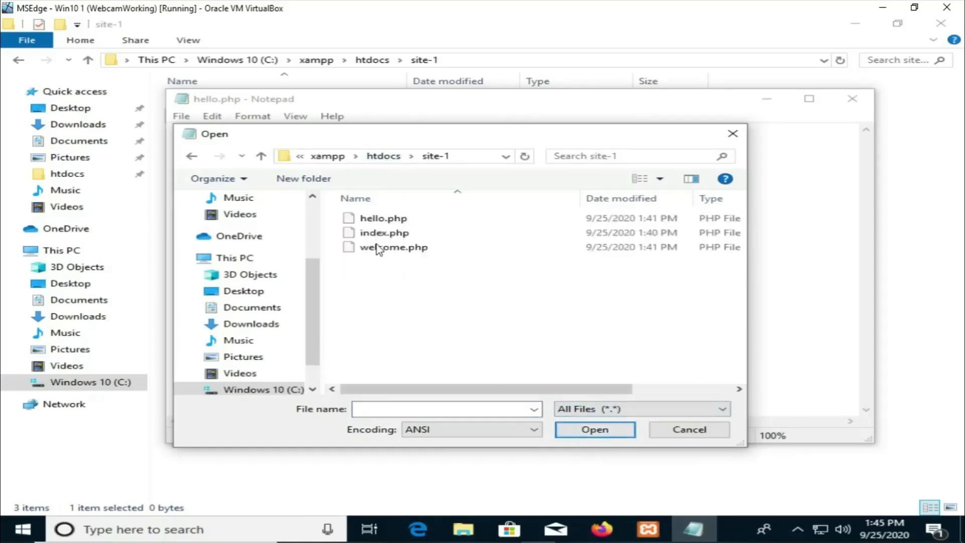
pyautogui.doubleClick(367, 231)
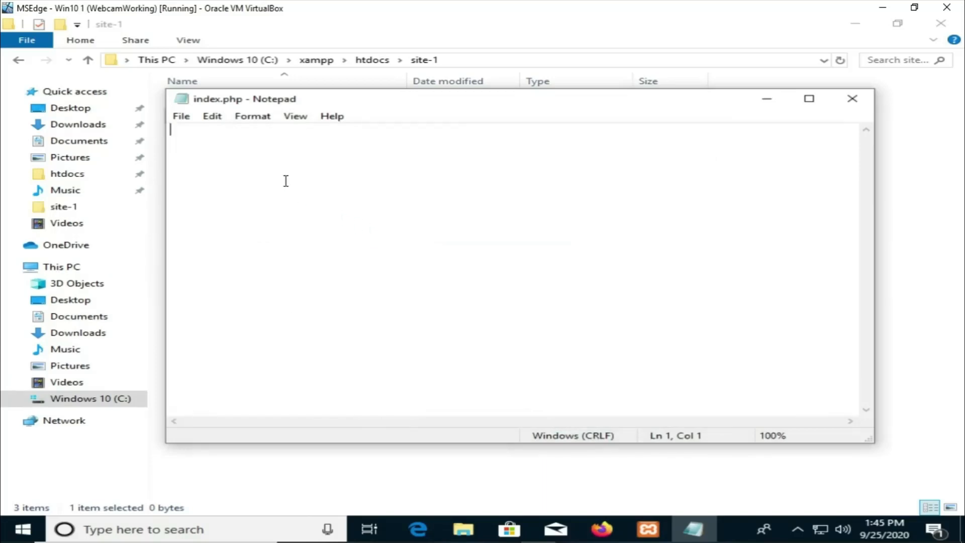
# Step: Write a PHP block in index.php that echoes "HELLO WORLD! PHP" and save the file
pyautogui.write('<?')
pyautogui.press('Return')
pyautogui.write('echo "HELLO')
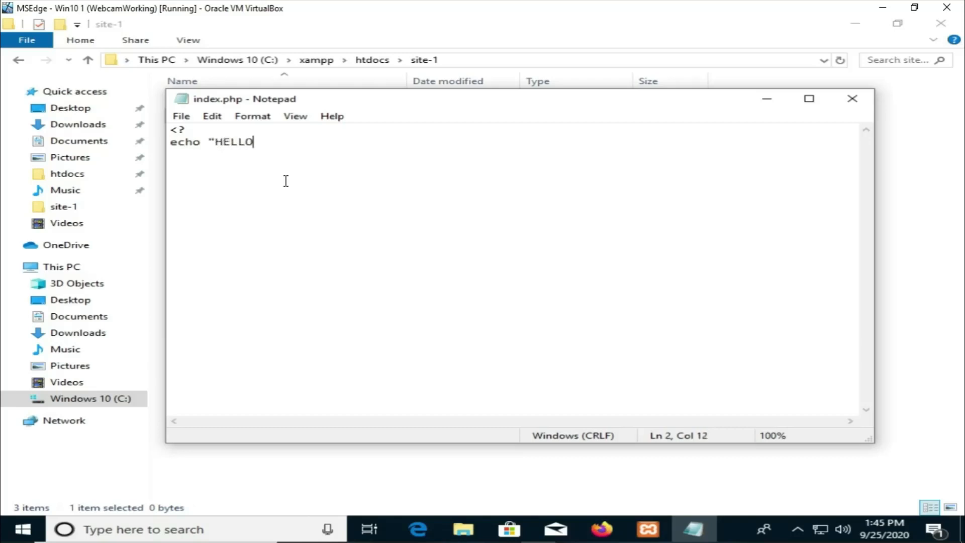
pyautogui.write(' WORLD! PHP')
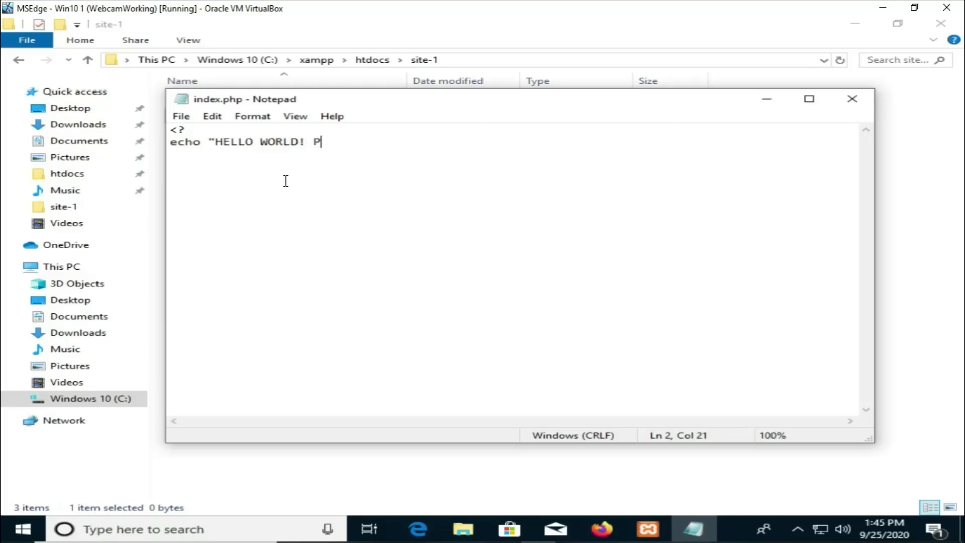
pyautogui.press('Return')
pyautogui.write('?>')
pyautogui.hotkey('ctrl', 's')
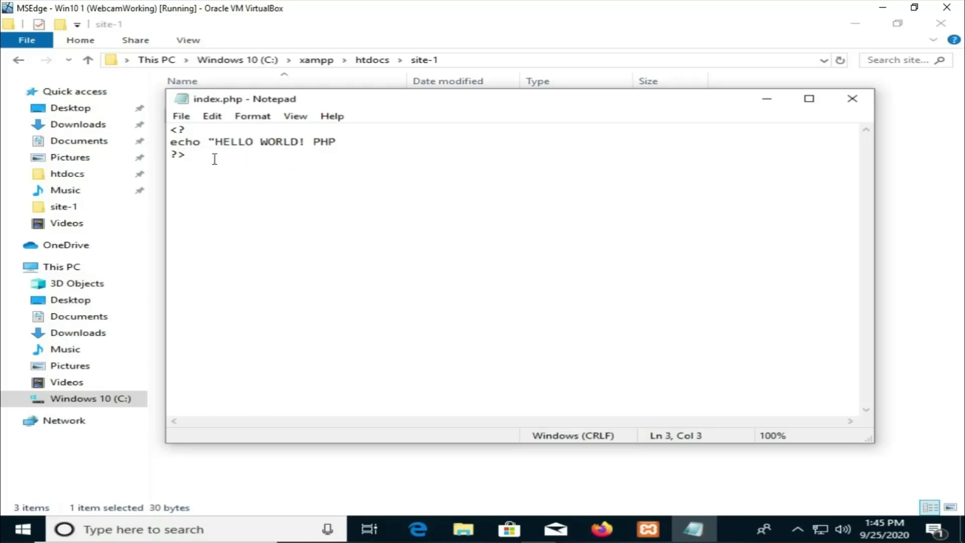
# Step: Change the opening tag to <?php and end the echo line with a semicolon
pyautogui.moveTo(213, 157); pyautogui.dragTo(382, 143)
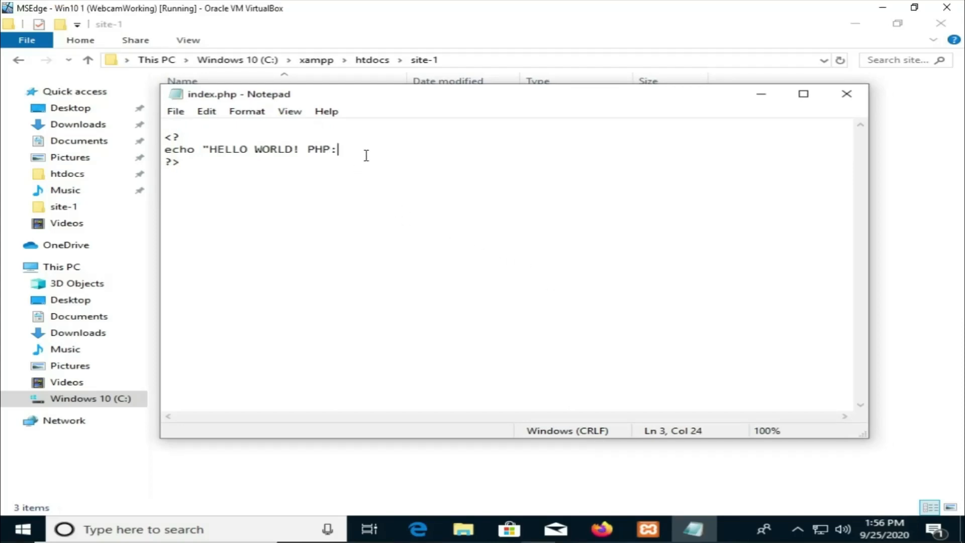
pyautogui.press('BackSpace')
pyautogui.write(';')
pyautogui.press('Up')
pyautogui.write('php')
# Step: Switch to Firefox and load localhost/ from the address bar
pyautogui.click(660, 533)
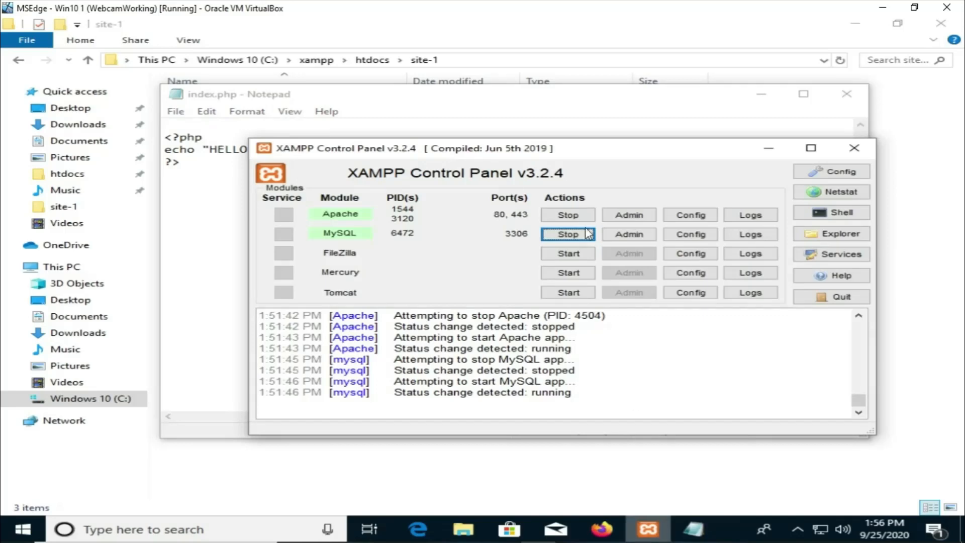
pyautogui.click(605, 536)
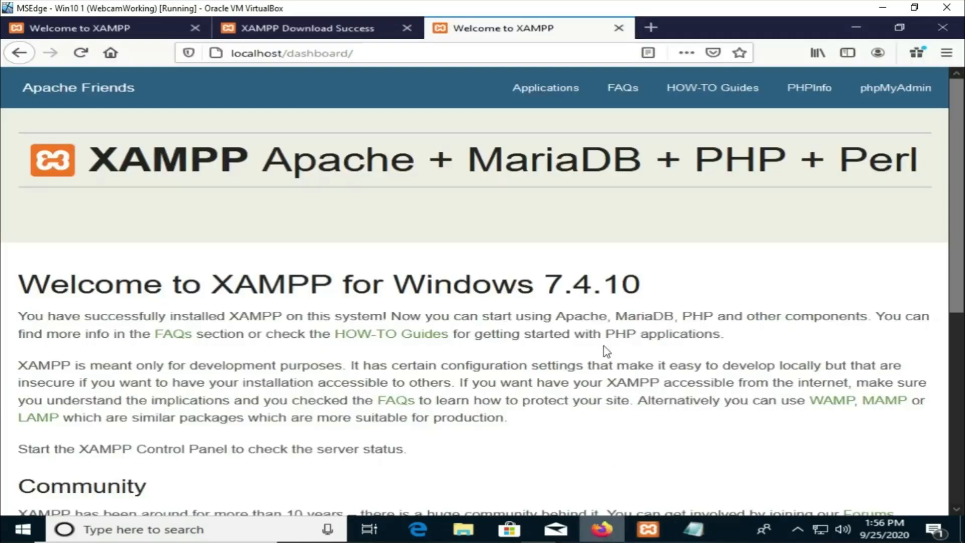
pyautogui.click(447, 50)
pyautogui.write('localhost/')
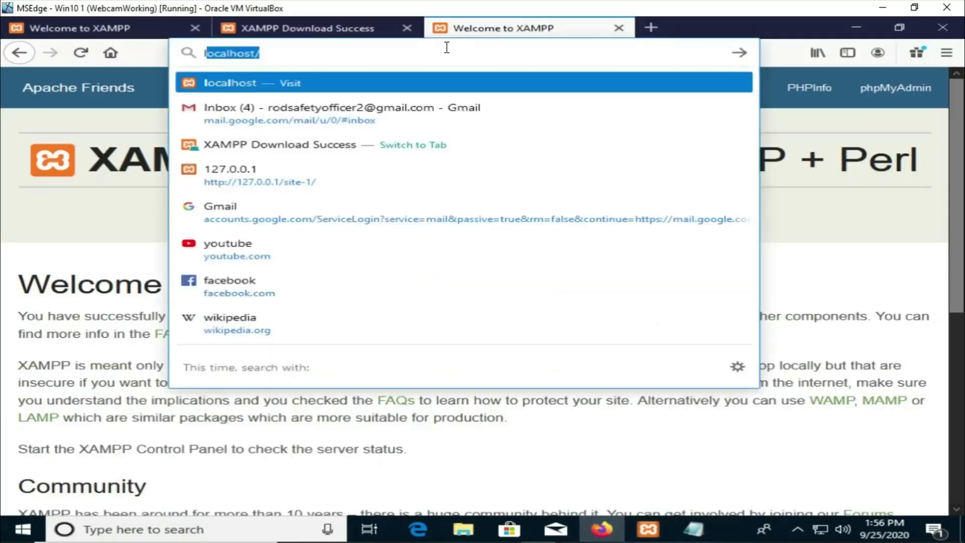
pyautogui.press('Return')
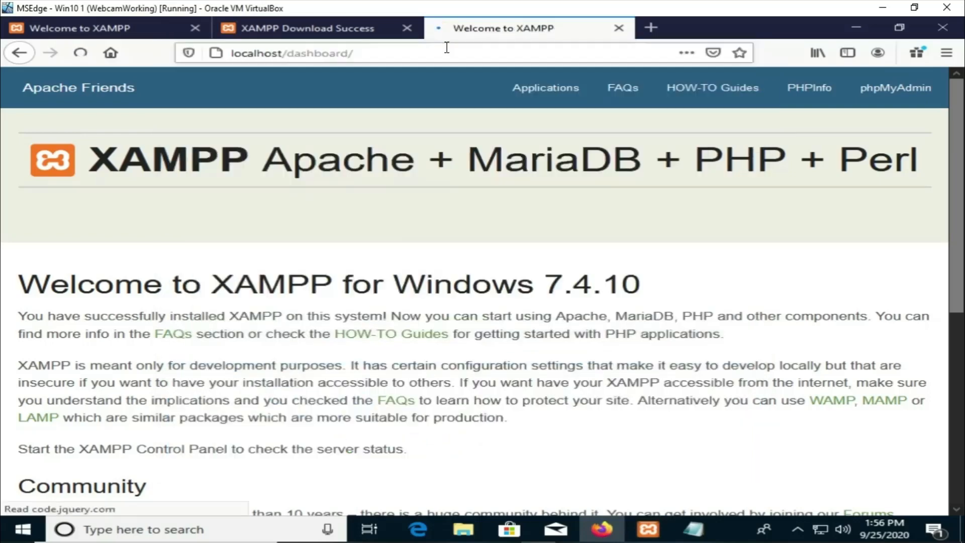
# Step: Replace the dashboard path in the address bar and load localhost/site-1/ to view the PHP page
pyautogui.click(447, 47)
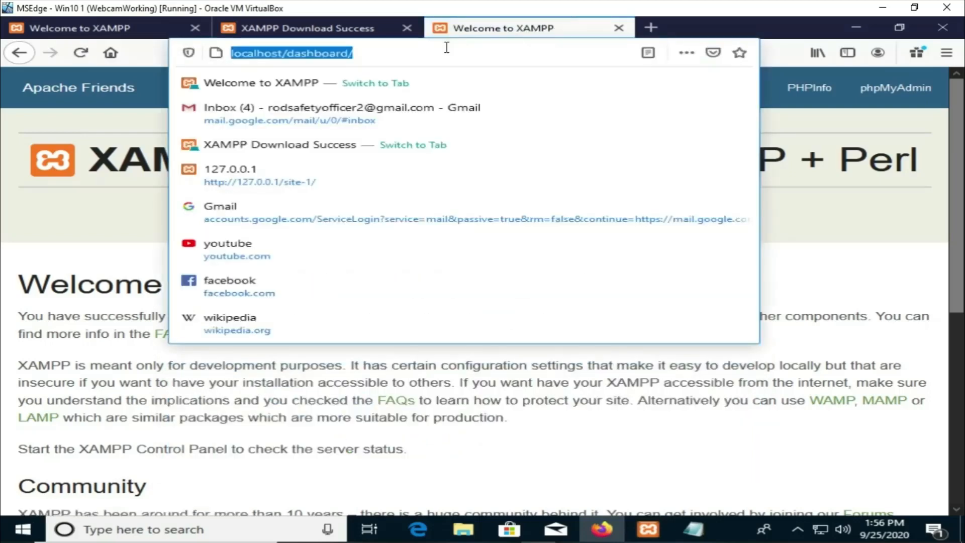
pyautogui.click(447, 47)
pyautogui.press('BackSpace')
pyautogui.press('BackSpace')
pyautogui.press('BackSpace')
pyautogui.press('BackSpace')
pyautogui.press('BackSpace')
pyautogui.press('BackSpace')
pyautogui.press('BackSpace')
pyautogui.press('BackSpace')
pyautogui.press('BackSpace')
pyautogui.press('BackSpace')
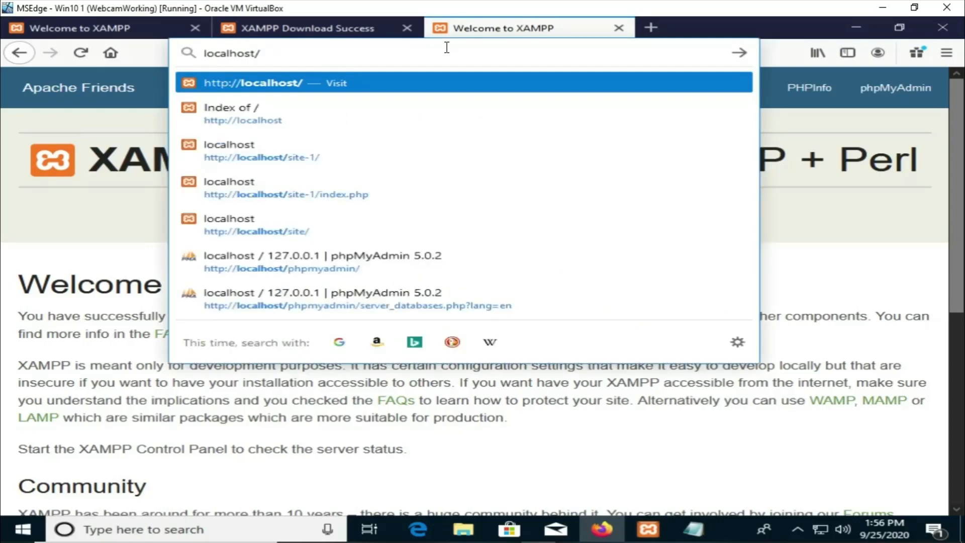
pyautogui.write('site-1/')
pyautogui.press('Return')
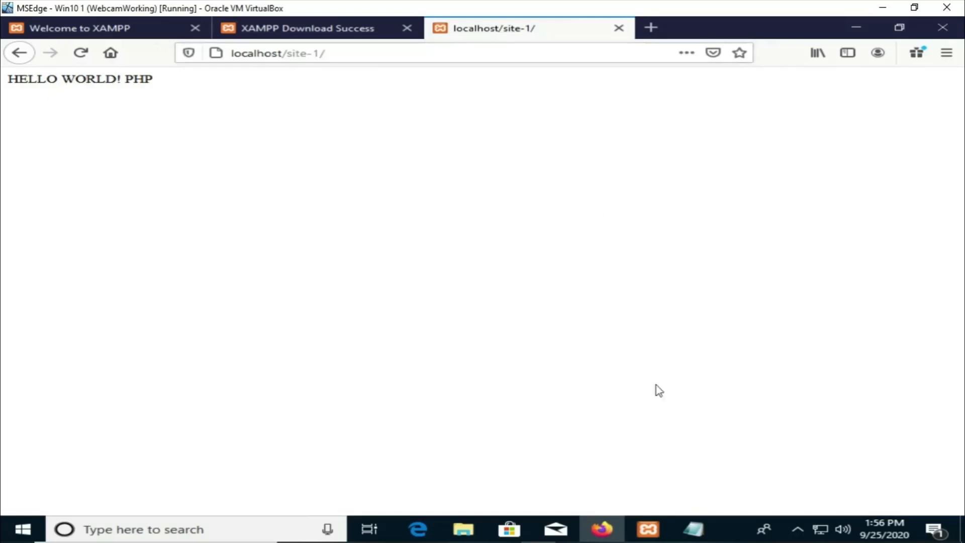
# Step: Stop the Apache and MySQL services in the XAMPP Control Panel
pyautogui.click(650, 528)
pyautogui.click(572, 216)
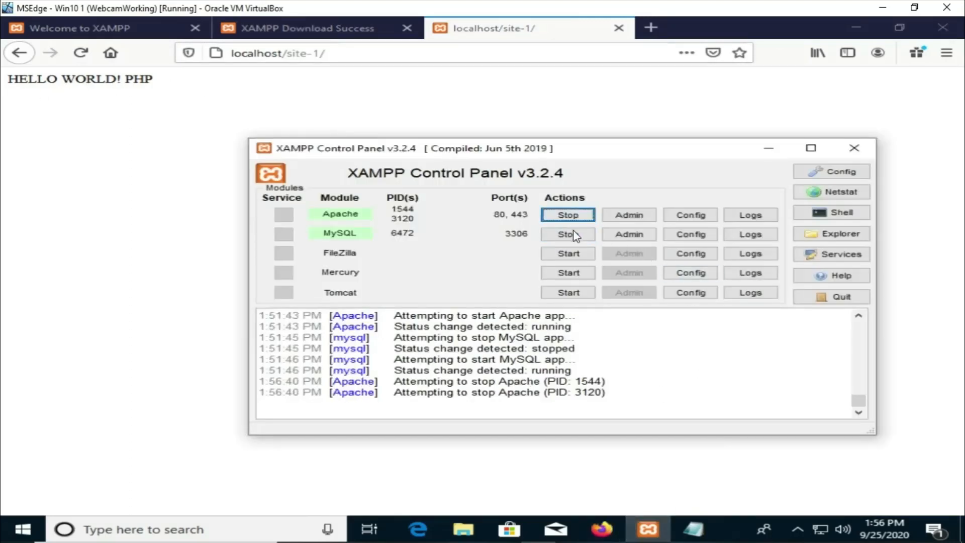
pyautogui.click(568, 234)
# Step: Reload the page, go back to the dashboard, and try loading localhost/site-1/ again with the servers stopped
pyautogui.click(81, 58)
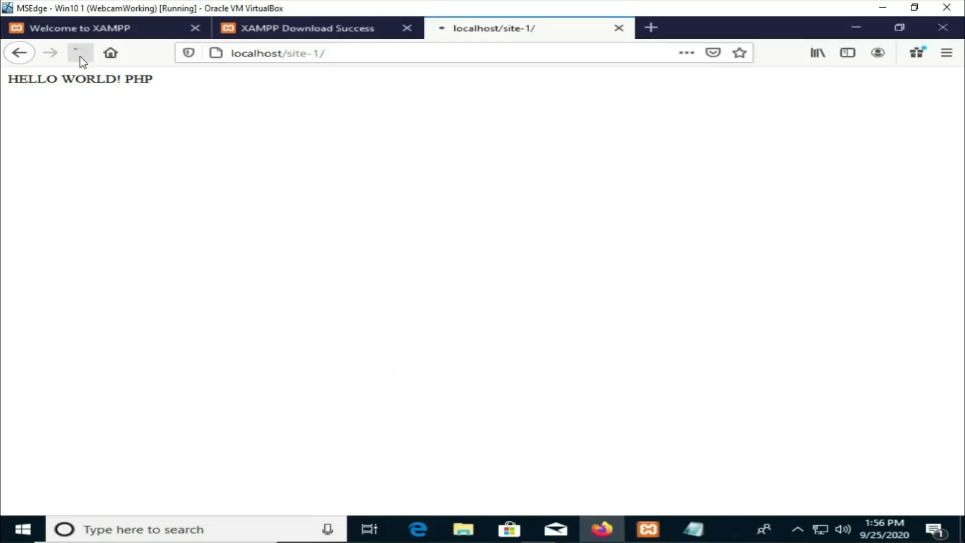
pyautogui.click(19, 53)
pyautogui.click(300, 55)
pyautogui.click(300, 54)
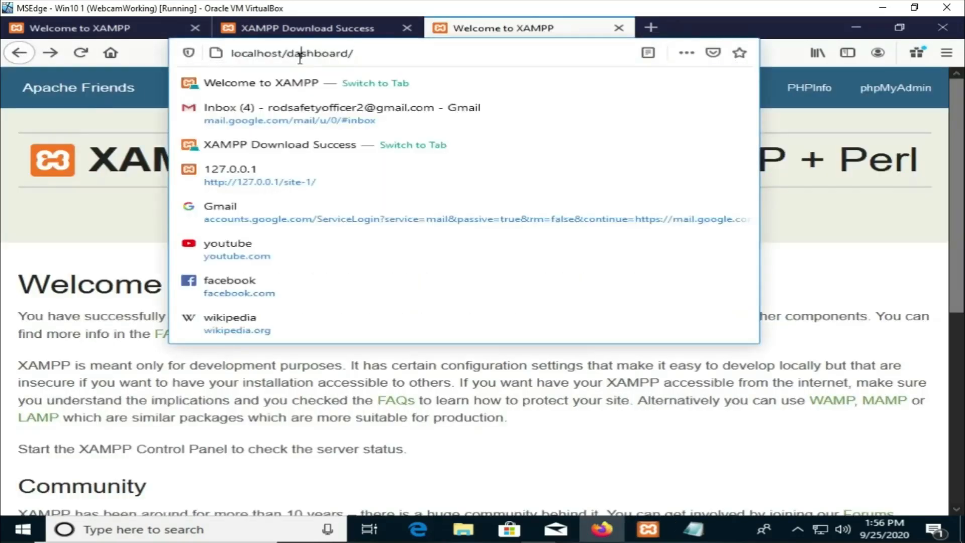
pyautogui.moveTo(287, 54); pyautogui.dragTo(374, 56)
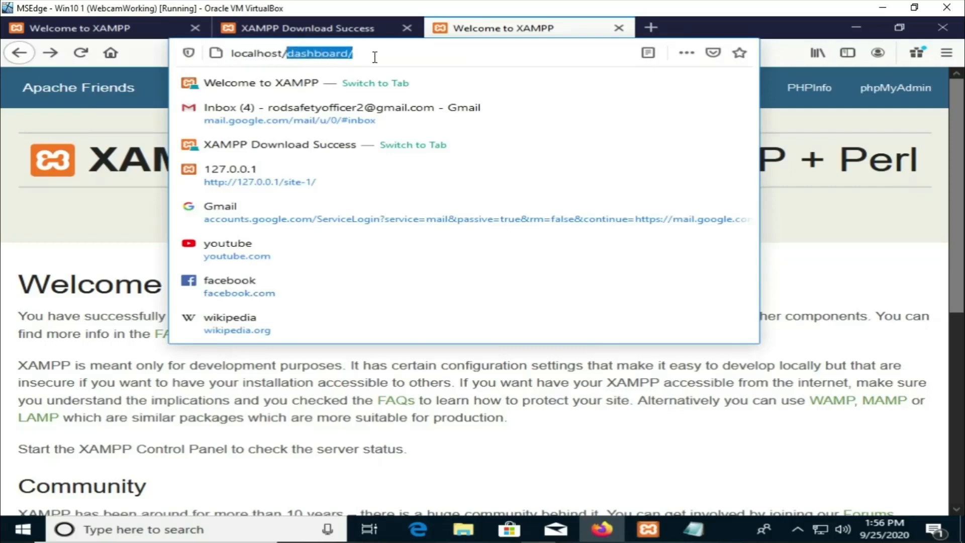
pyautogui.write('site-1')
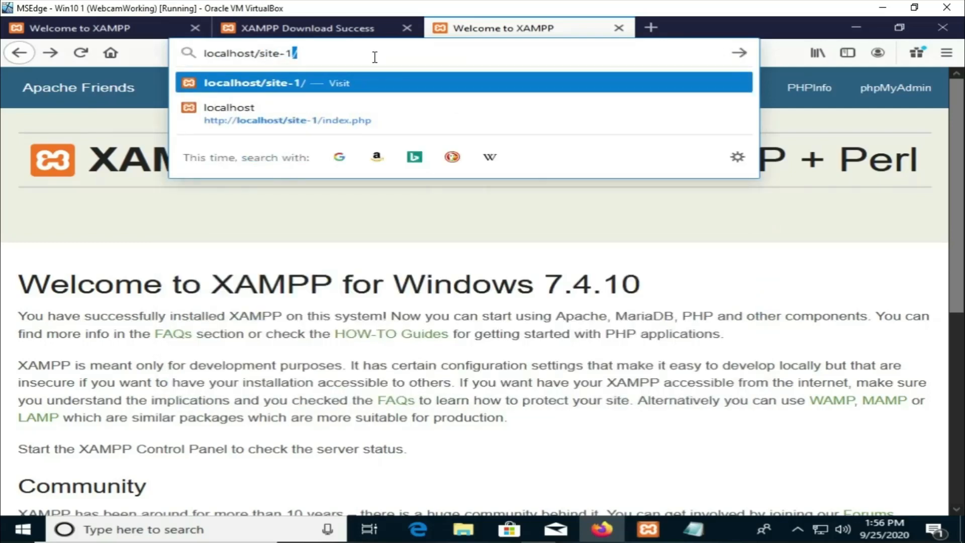
pyautogui.press('Return')
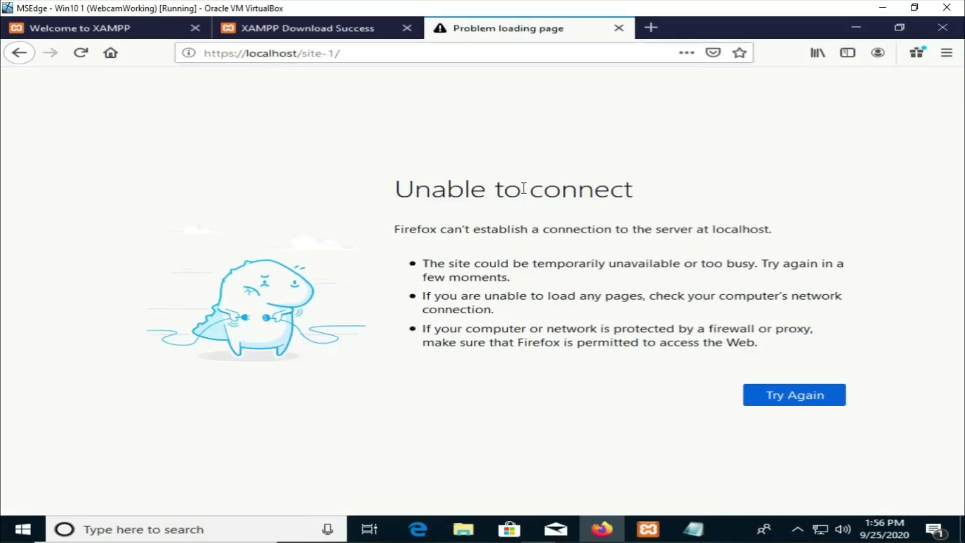
# Step: Start the Apache and MySQL services again in the XAMPP Control Panel
pyautogui.click(648, 529)
pyautogui.click(569, 215)
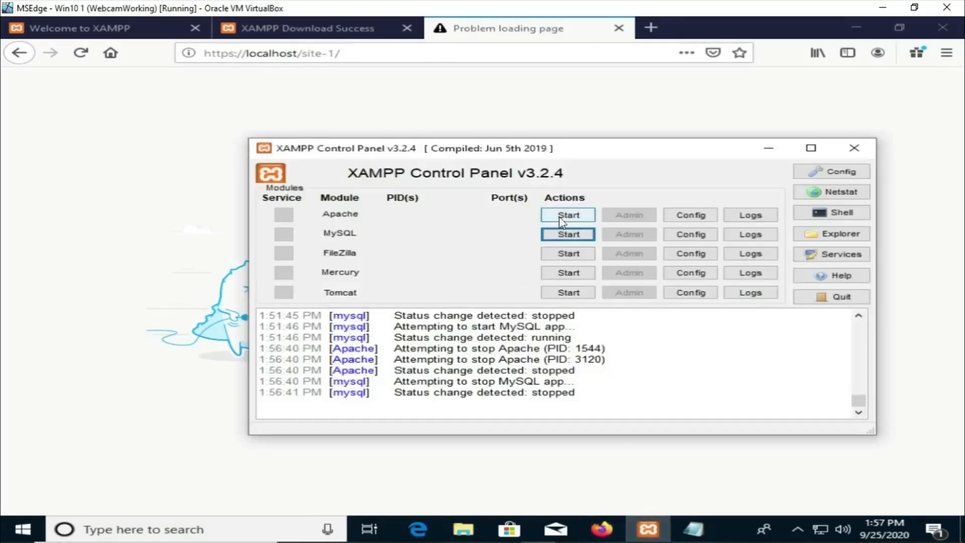
pyautogui.click(567, 234)
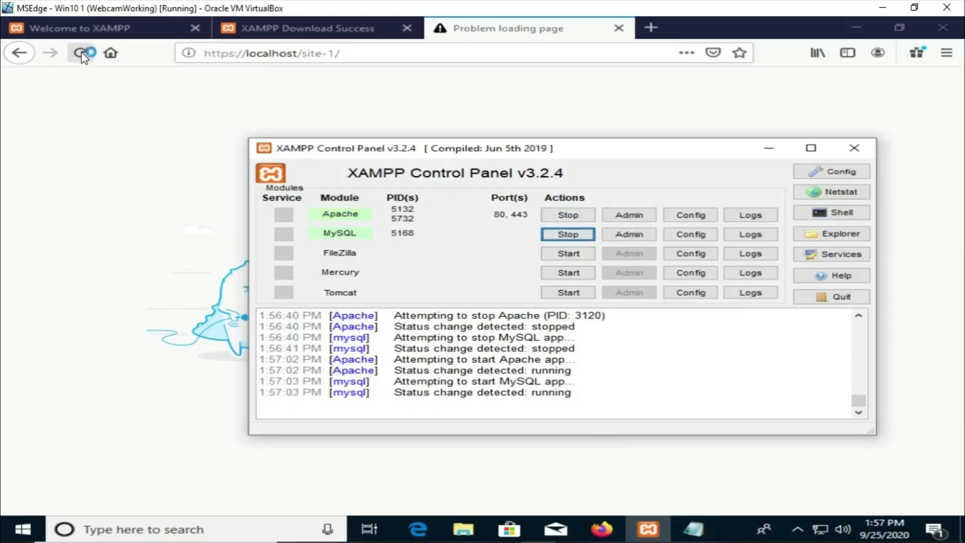
# Step: Reload the site-1 page in the browser and select its HELLO WORLD! PHP text
pyautogui.click(82, 54)
pyautogui.moveTo(168, 82); pyautogui.dragTo(27, 82)
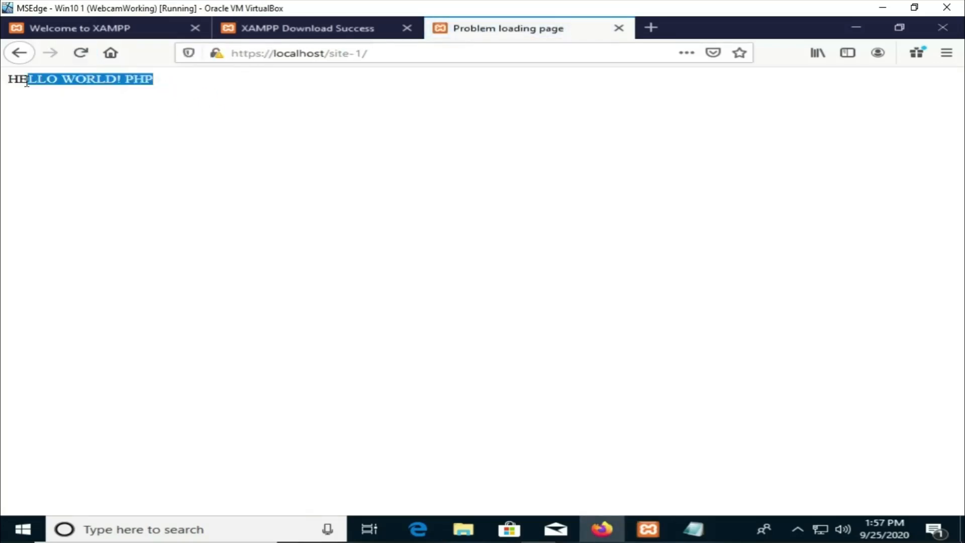
pyautogui.click(161, 152)
pyautogui.moveTo(698, 5); pyautogui.dragTo(666, 27)
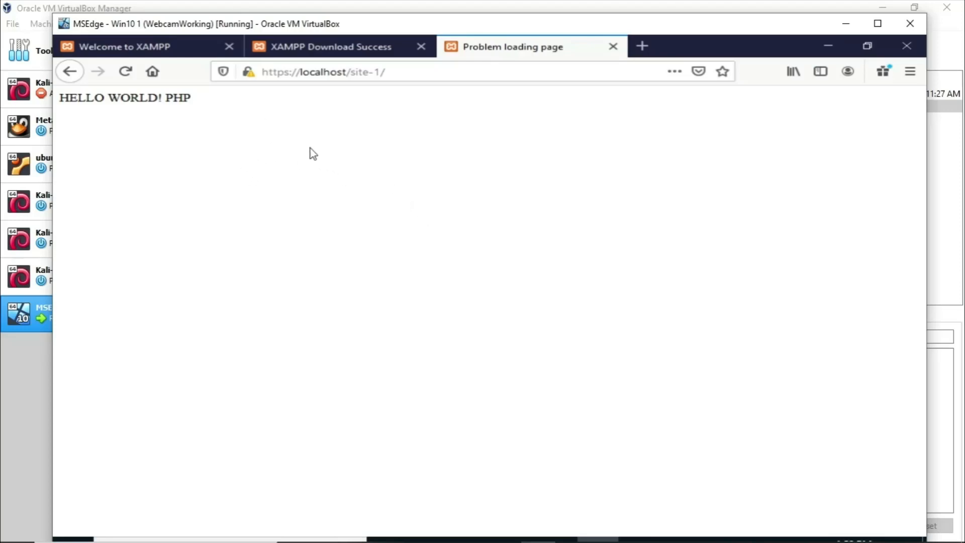
pyautogui.click(878, 23)
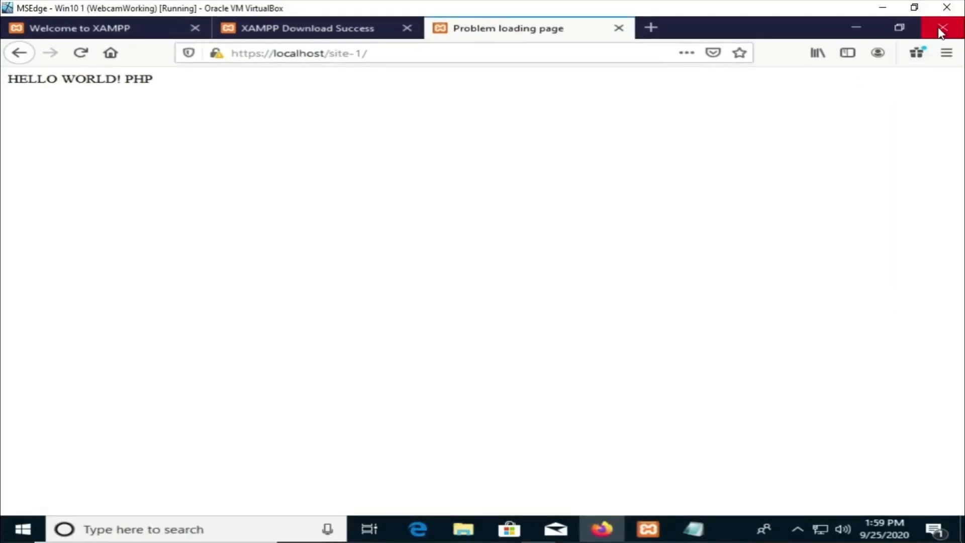
# Step: Browse in File Explorer from the C: drive through xampp and htdocs into the site-1 folder
pyautogui.click(855, 28)
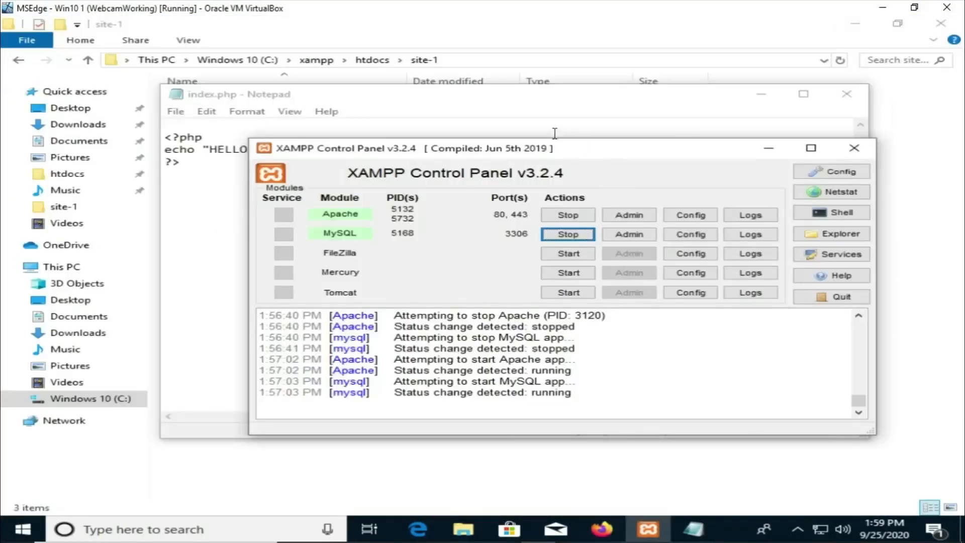
pyautogui.moveTo(385, 95); pyautogui.dragTo(525, 122)
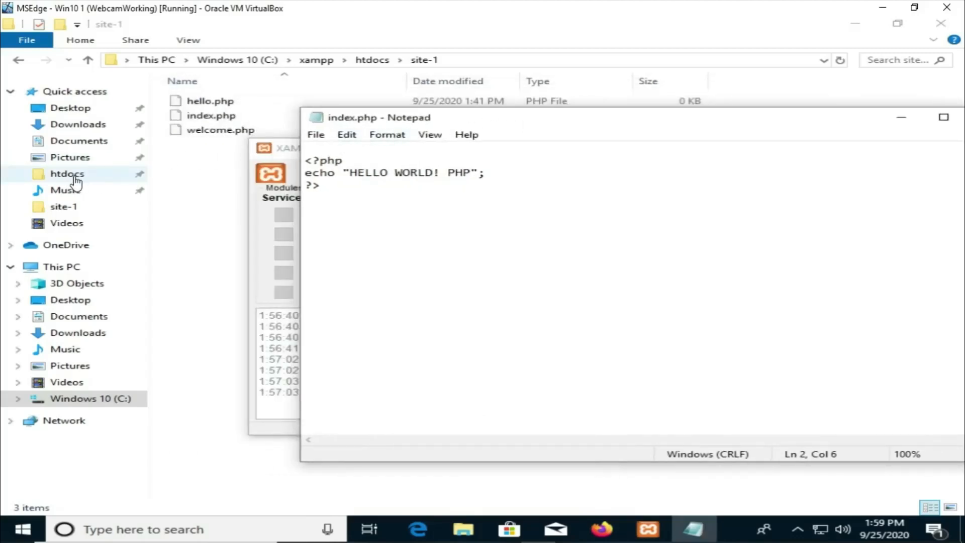
pyautogui.click(95, 399)
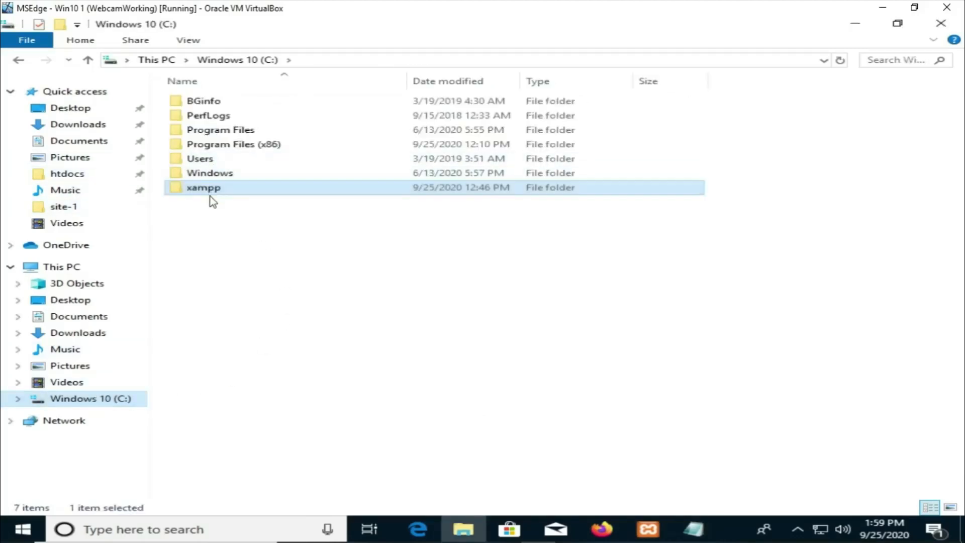
pyautogui.doubleClick(210, 191)
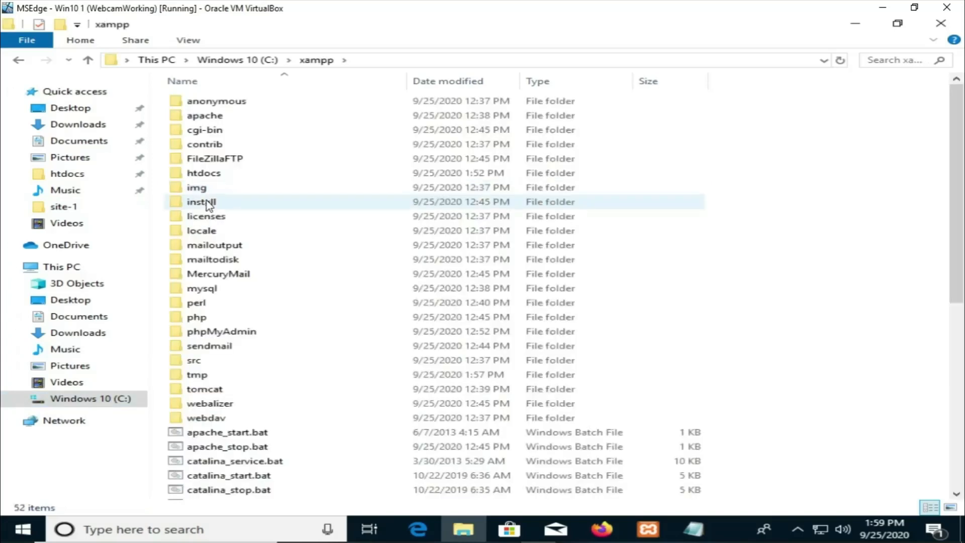
pyautogui.click(200, 174)
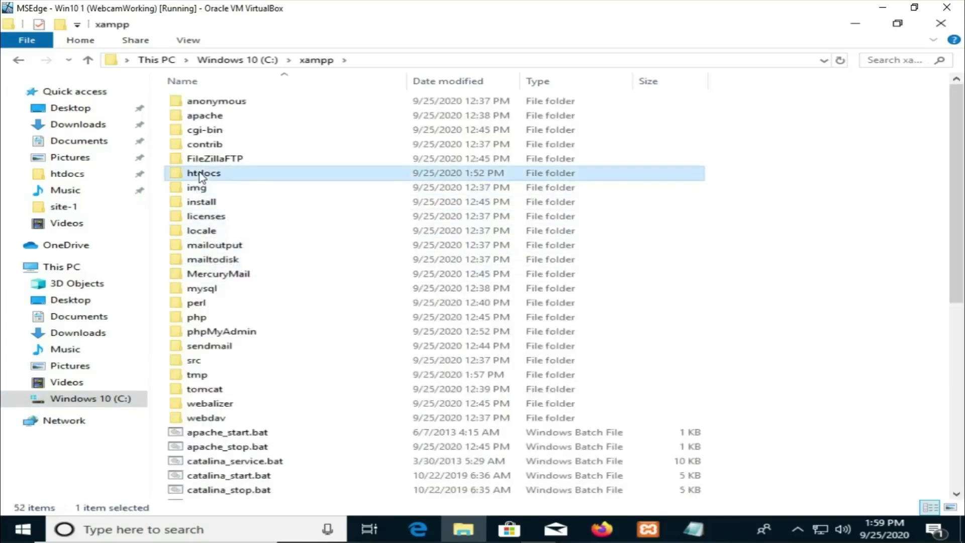
pyautogui.rightClick(200, 174)
pyautogui.click(253, 212)
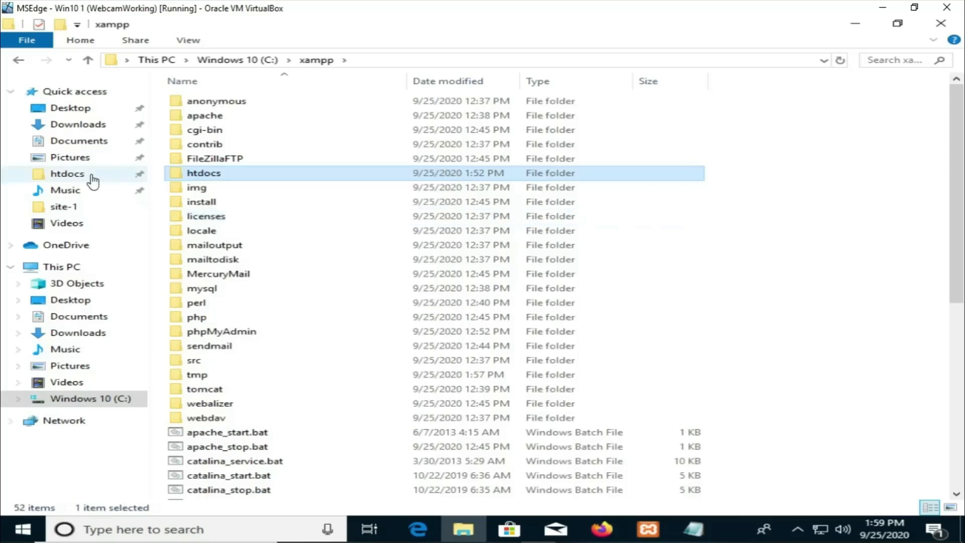
pyautogui.click(73, 182)
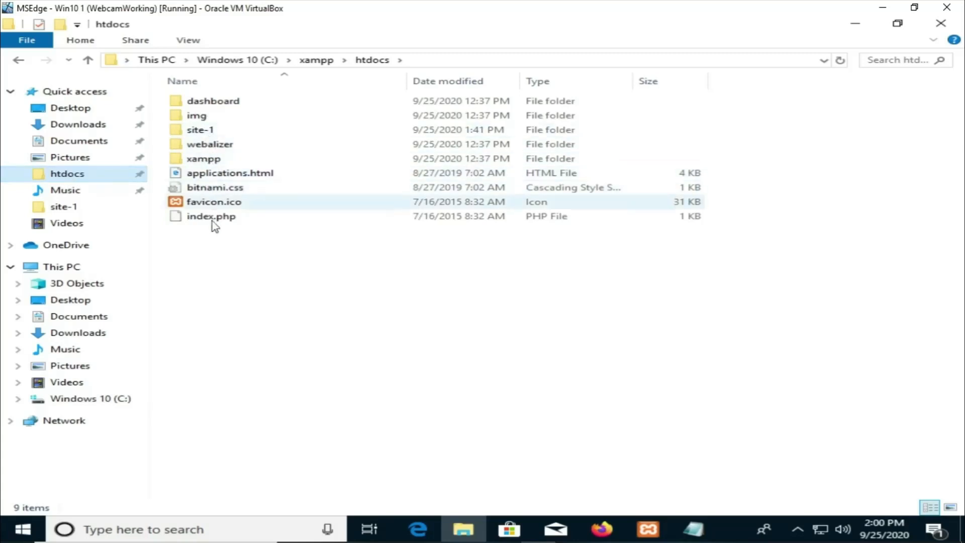
pyautogui.doubleClick(205, 128)
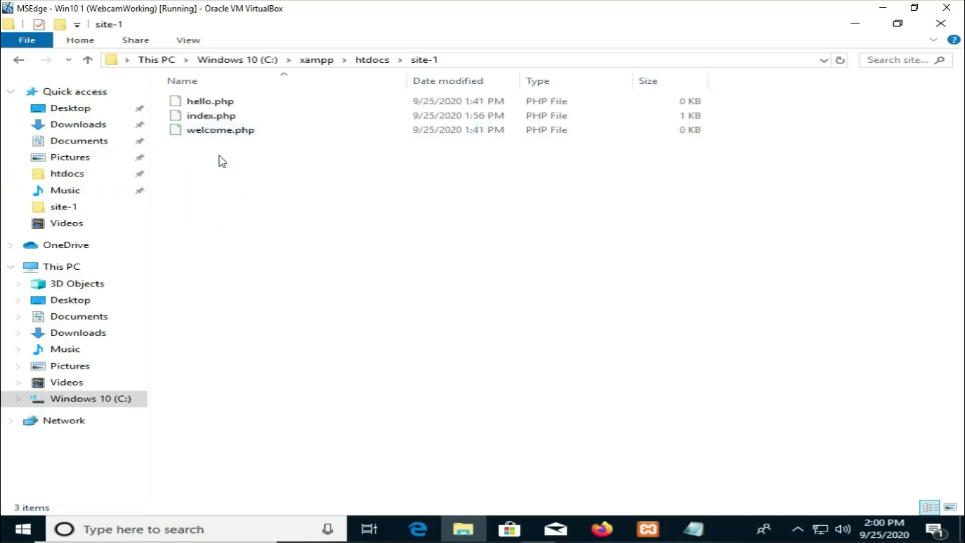
pyautogui.rightClick(208, 118)
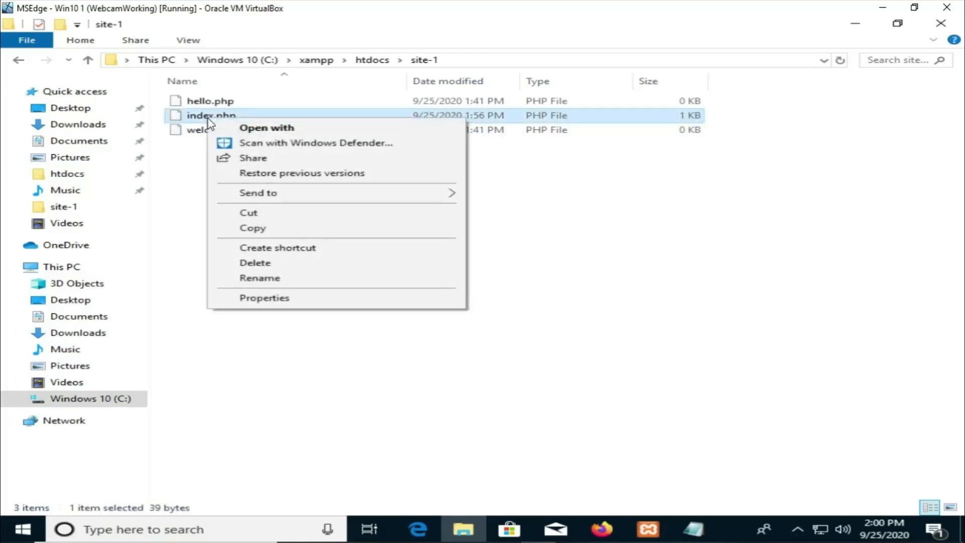
pyautogui.click(185, 170)
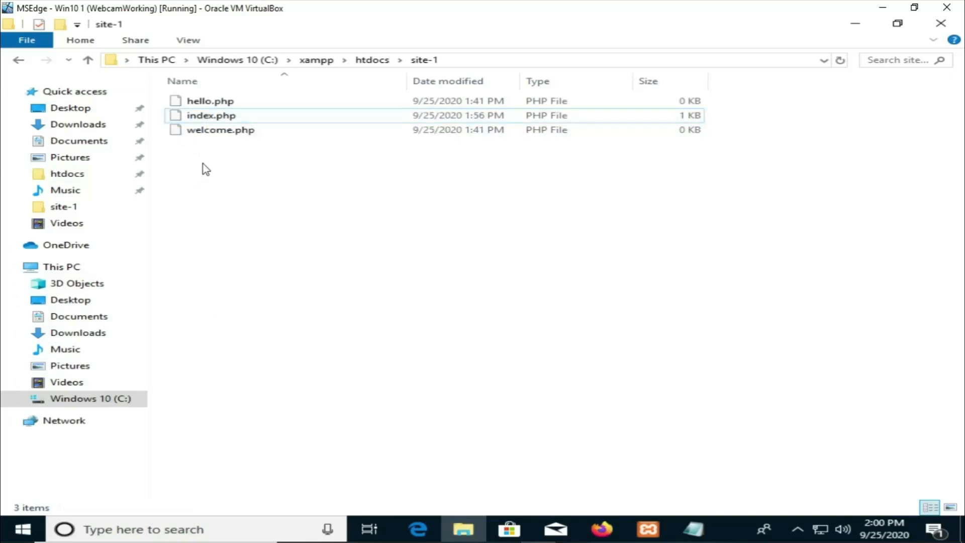